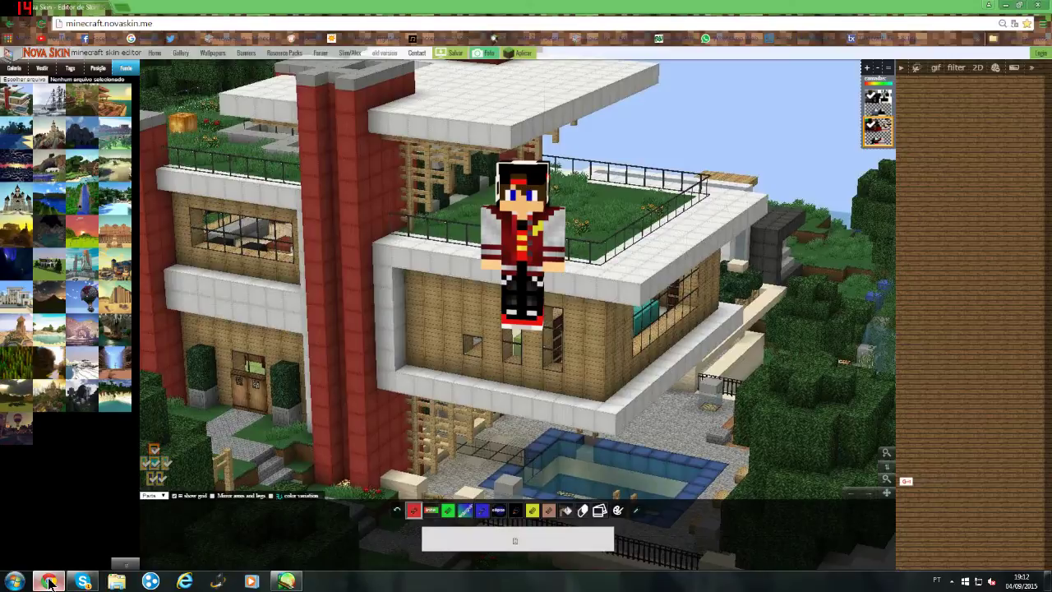
Select the hair and the cap opening with the Magic Wand and paint them dark brown, RGB 63, 49, 1.
left_click(633, 192)
left_click(628, 144)
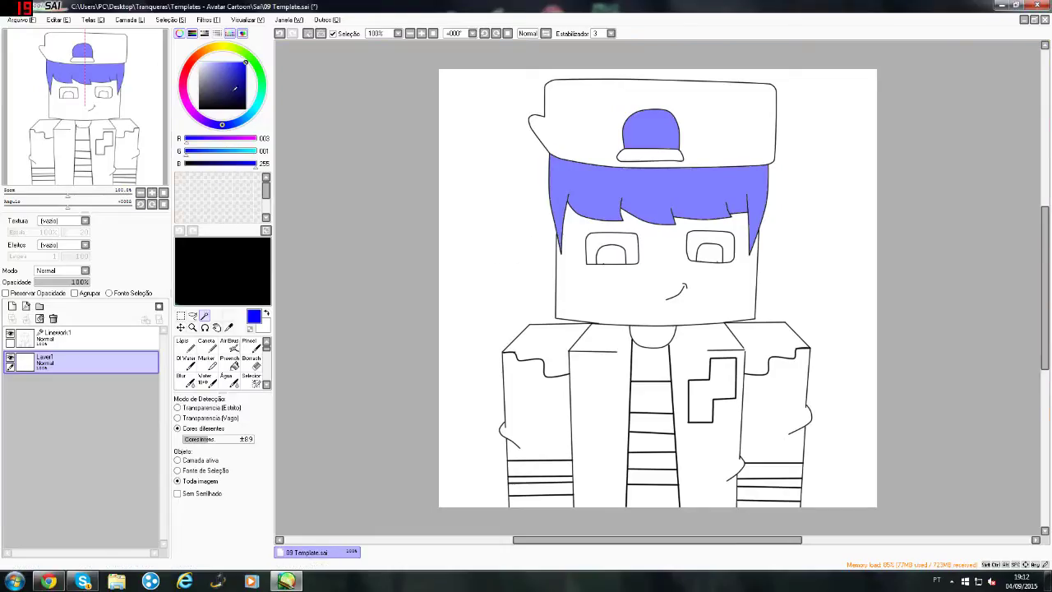
left_click(214, 47)
left_click_drag(247, 79, 249, 102)
left_click(212, 350)
left_click(240, 415)
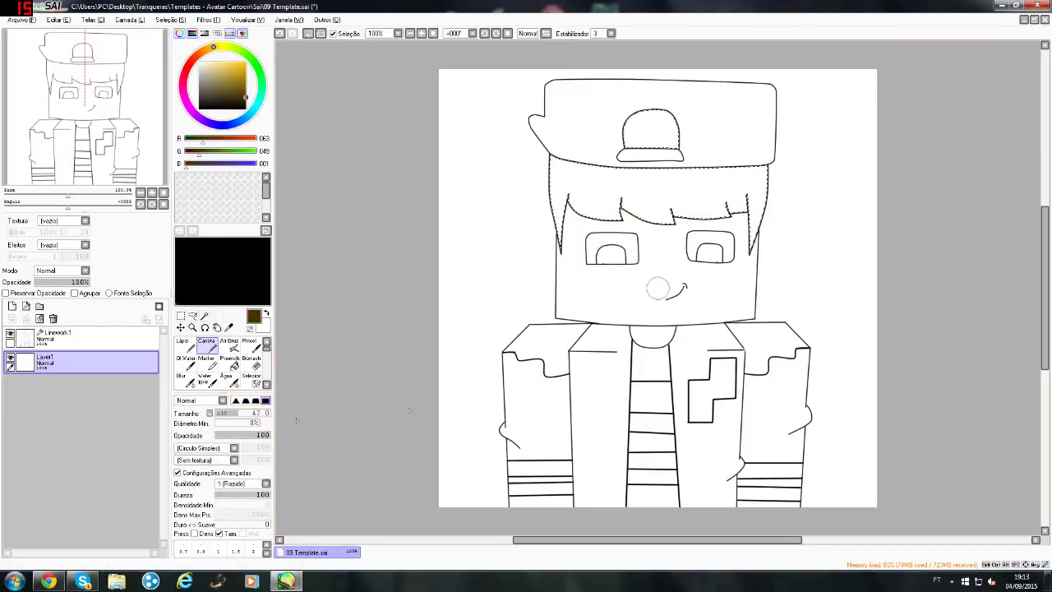
left_click_drag(763, 232, 524, 228)
mouse_move(534, 146)
left_mouse_down()
mouse_move(547, 182)
mouse_move(787, 239)
left_mouse_up()
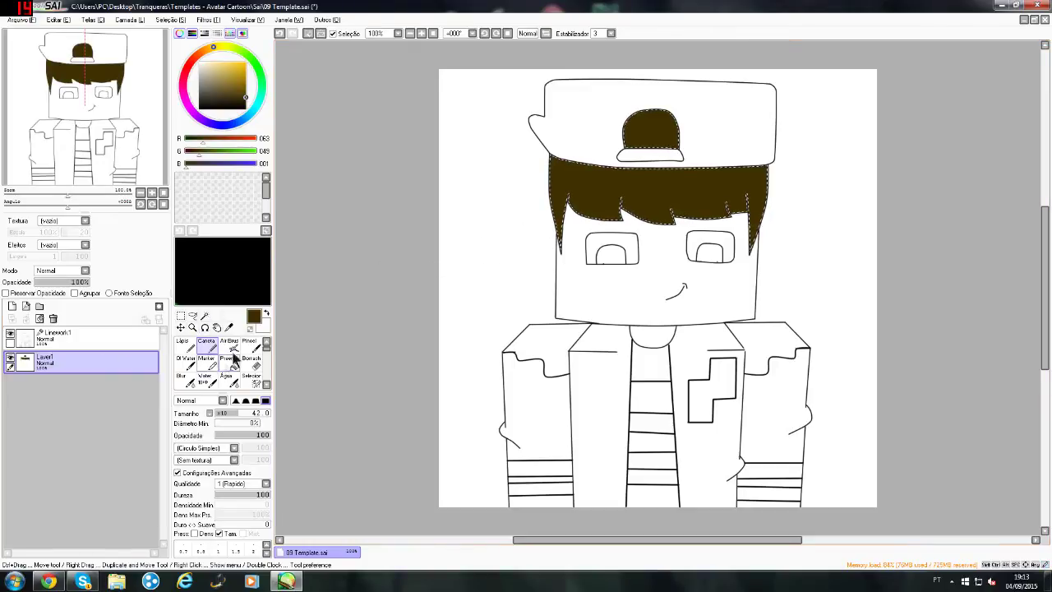
Shade the edges of the hair and the cap opening with the AirBrush at size 43 in darker brown, RGB 39, 30, 0.
left_click(245, 102)
left_click(229, 343)
left_click(239, 412)
left_click_drag(546, 179, 582, 161)
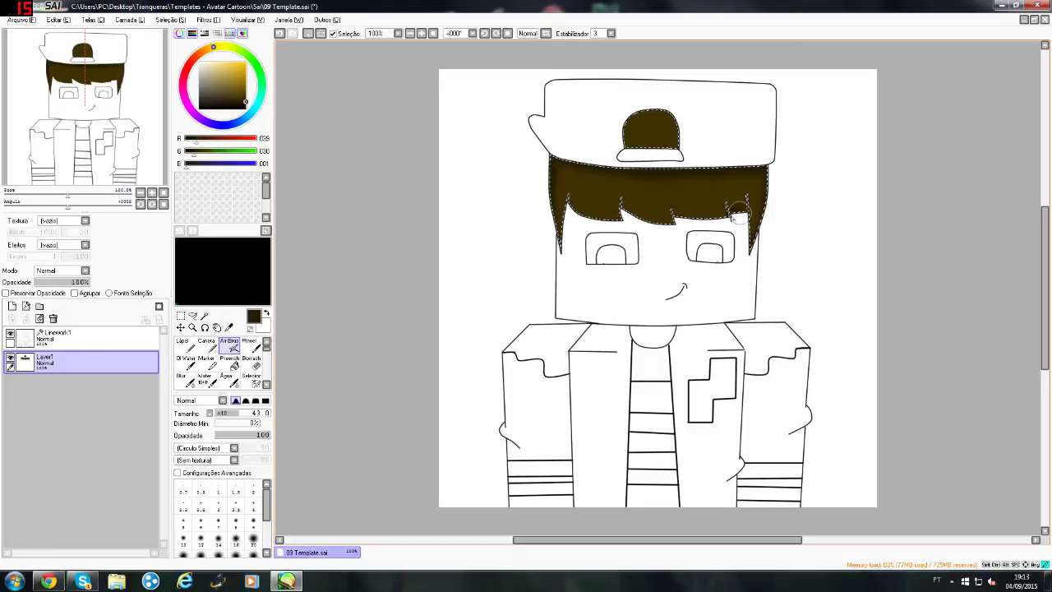
left_click_drag(632, 216, 588, 215)
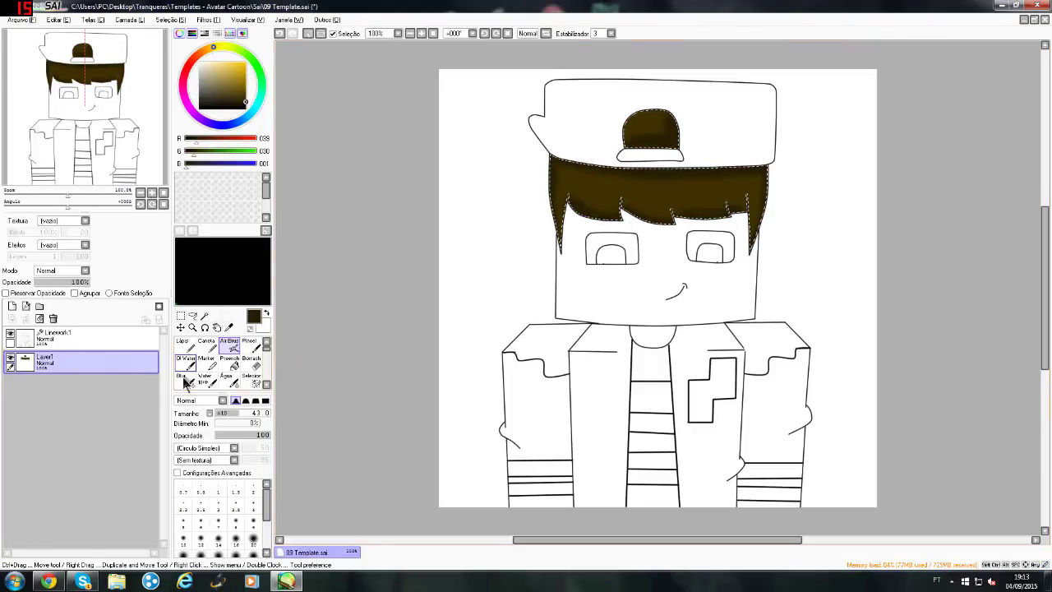
Smooth the brown shading in the hair and cap opening with the Blur tool at size 36 and clear the selection.
left_click(181, 380)
left_click(235, 413)
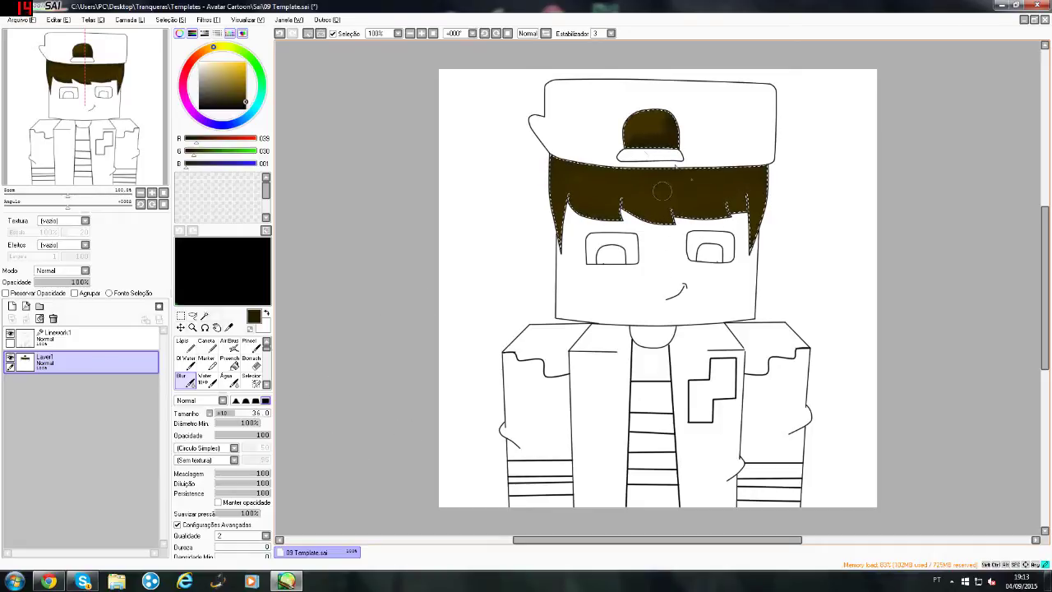
left_click_drag(658, 145, 664, 132)
left_click(204, 315)
key("ctrl+d")
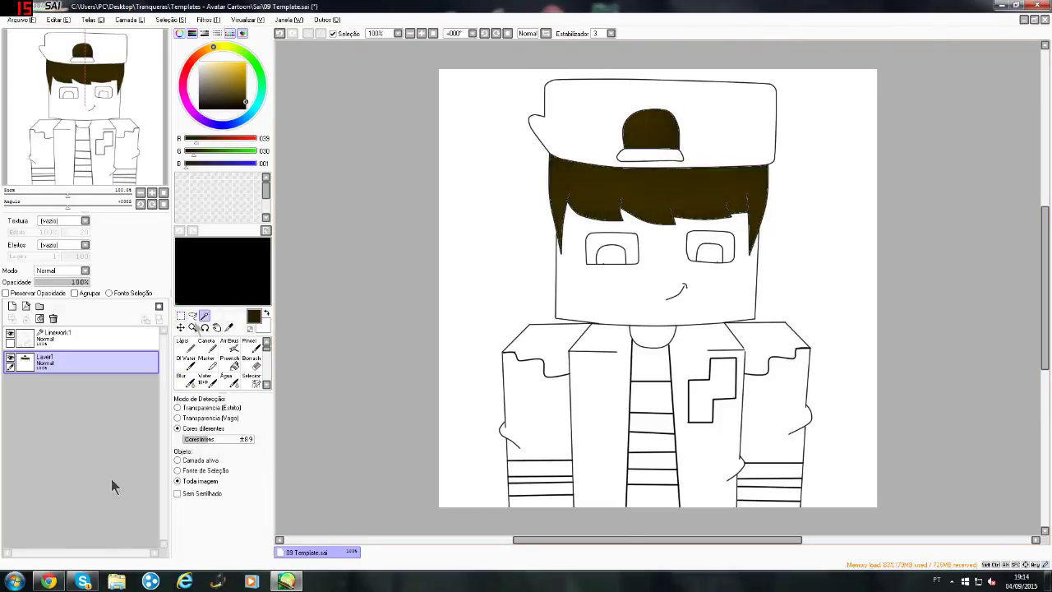
Select the face, neck and both hands, following the skin reference, and paint them yellow skin tone, RGB 255, 220, 94.
left_click(50, 580)
left_click(49, 580)
left_click(613, 295)
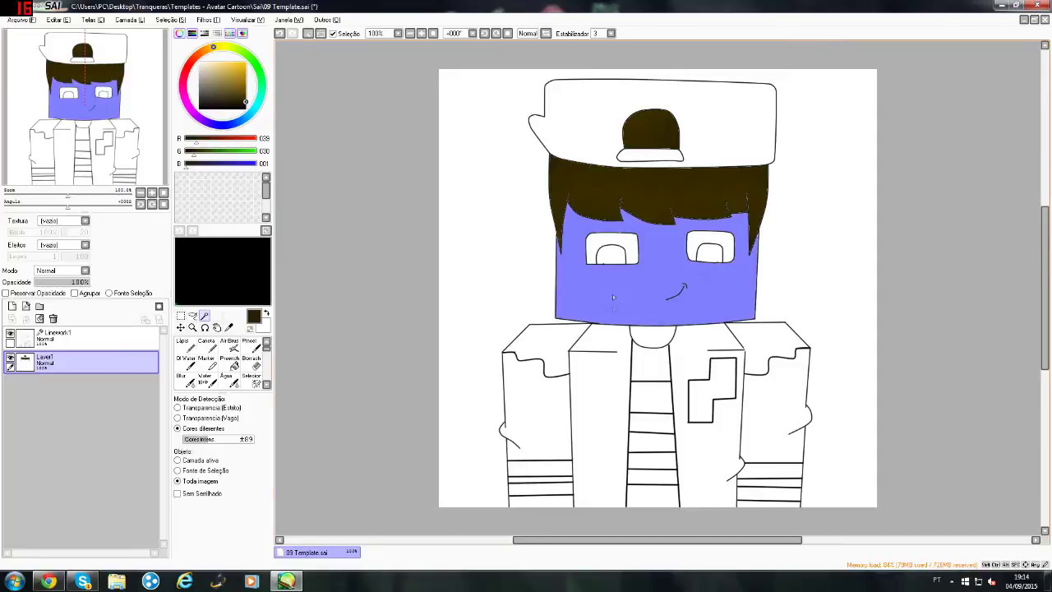
left_click(653, 337)
left_click(541, 501)
left_click(769, 503)
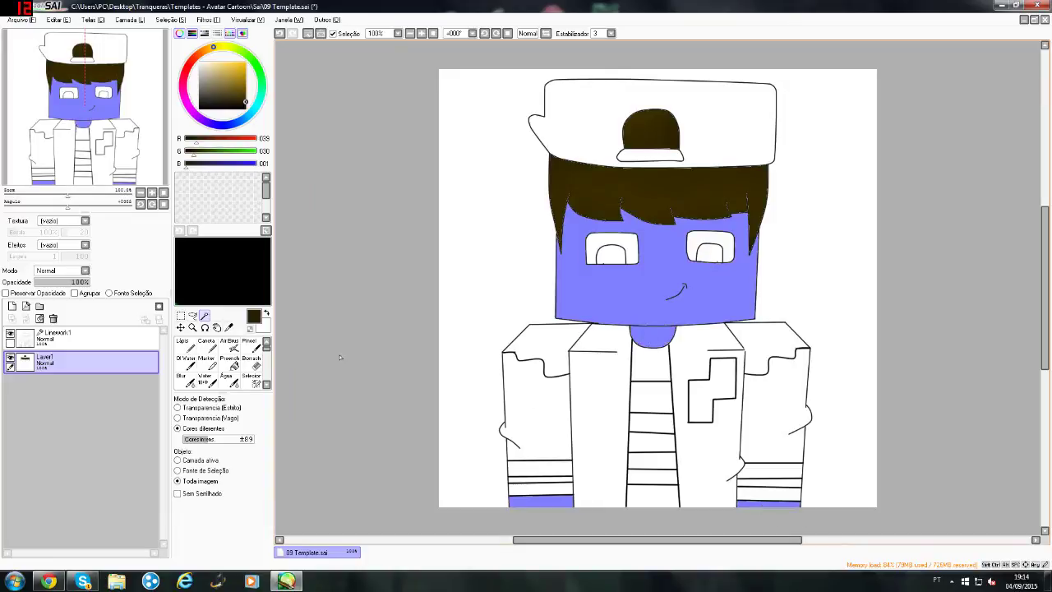
left_click_drag(224, 71, 221, 60)
left_click(206, 344)
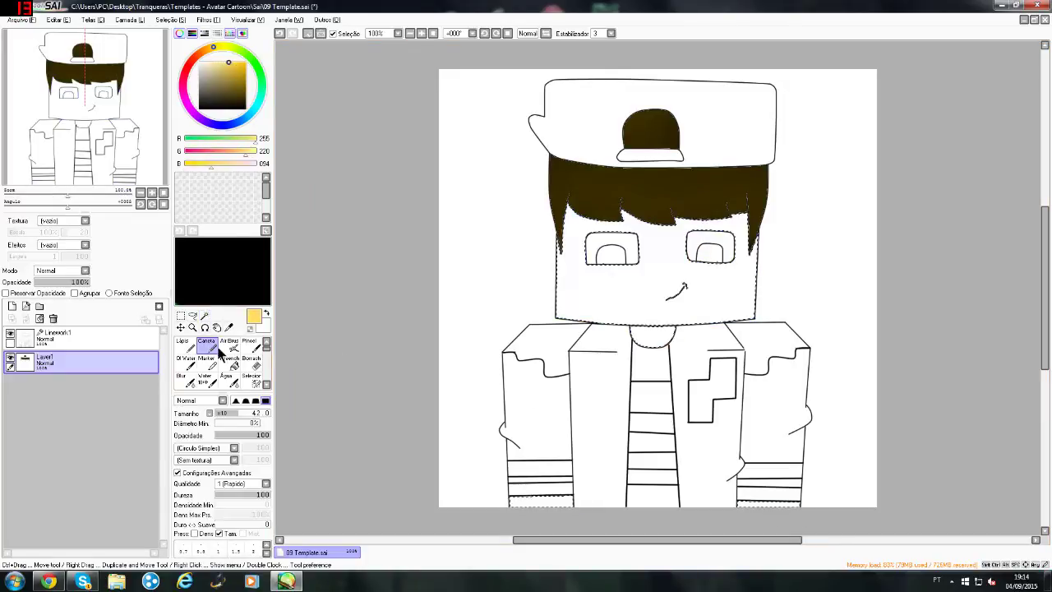
mouse_move(760, 212)
left_mouse_down()
mouse_move(439, 353)
mouse_move(503, 343)
left_mouse_up()
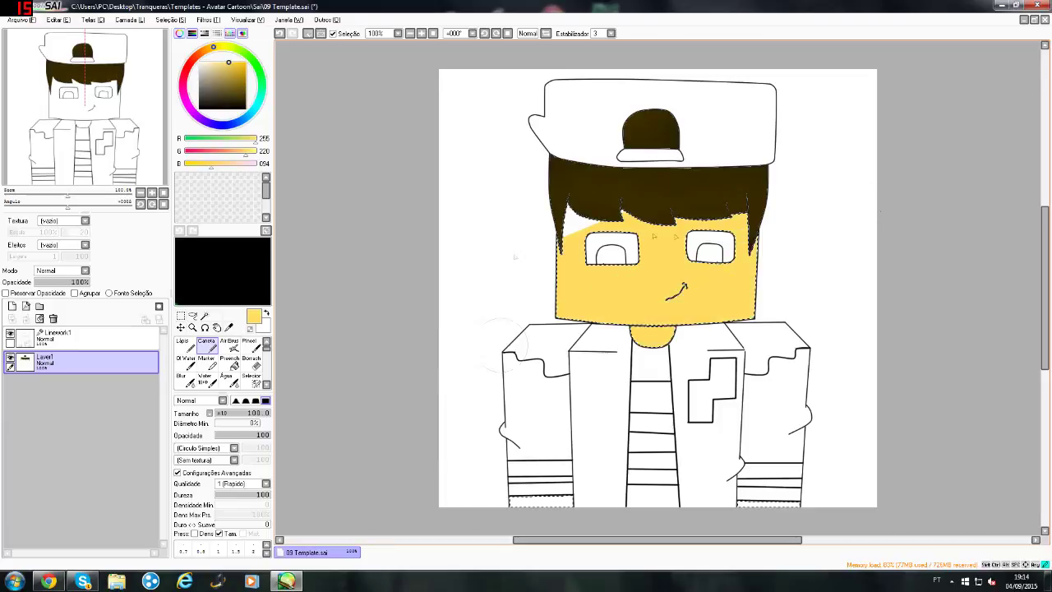
left_click_drag(494, 506, 789, 501)
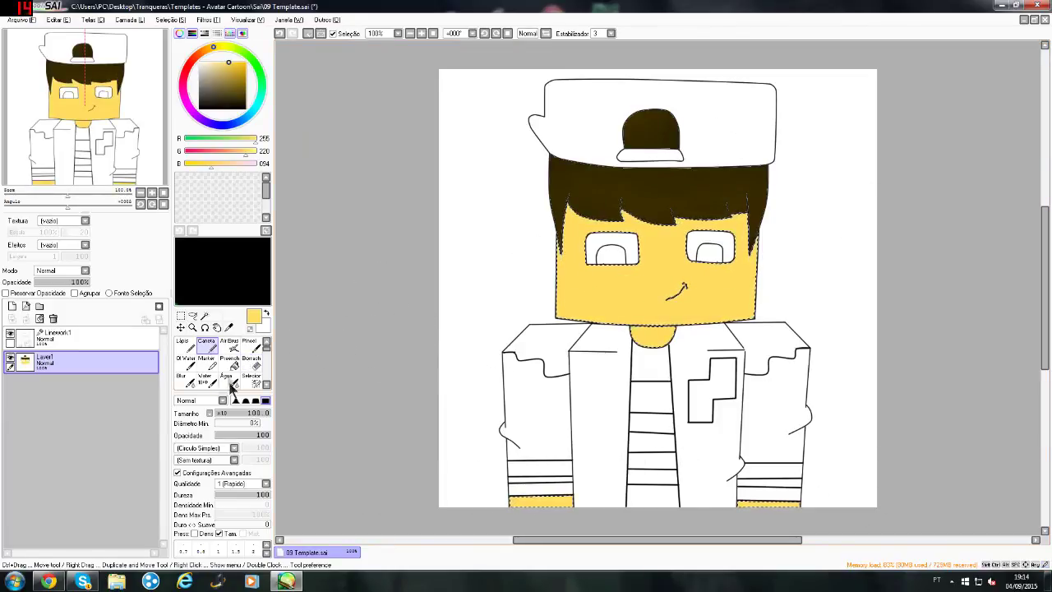
Shade the edges of the face and the neck with the AirBrush at size 43 in deeper yellow, RGB 255, 206, 31.
left_click(236, 63)
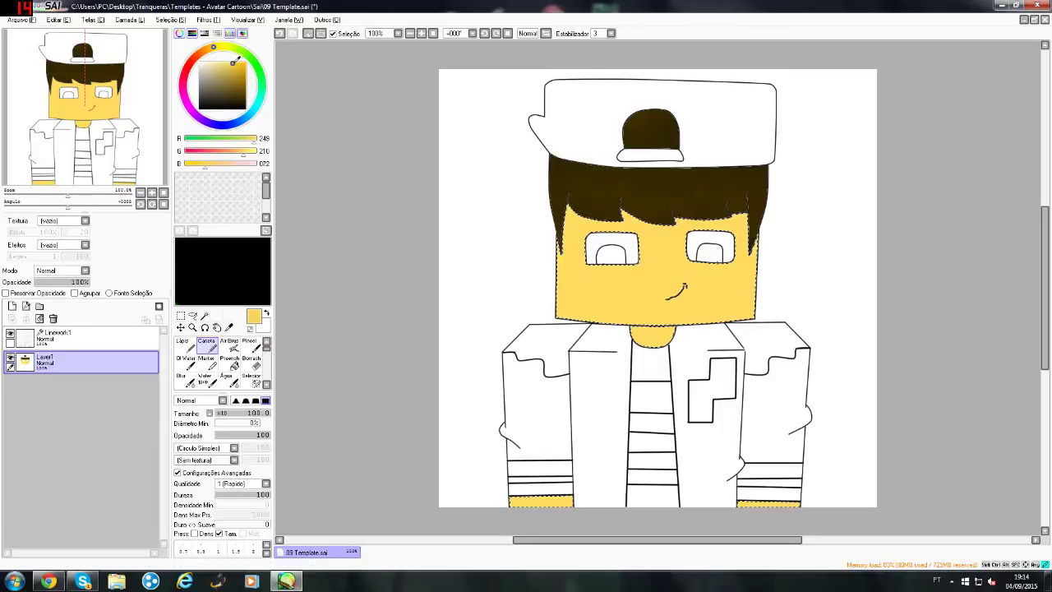
left_click(228, 343)
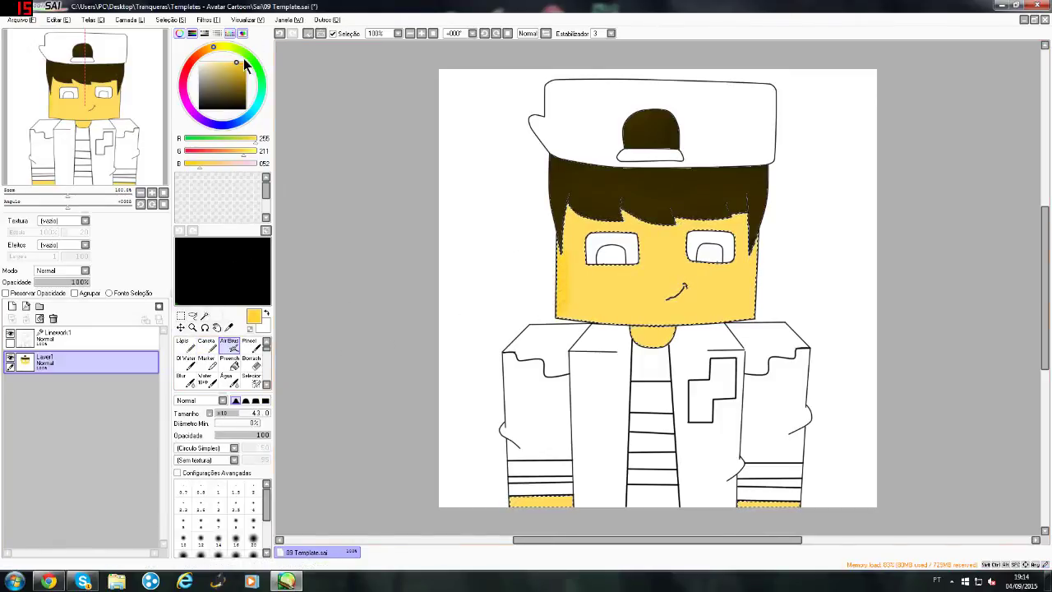
left_click_drag(228, 60, 236, 60)
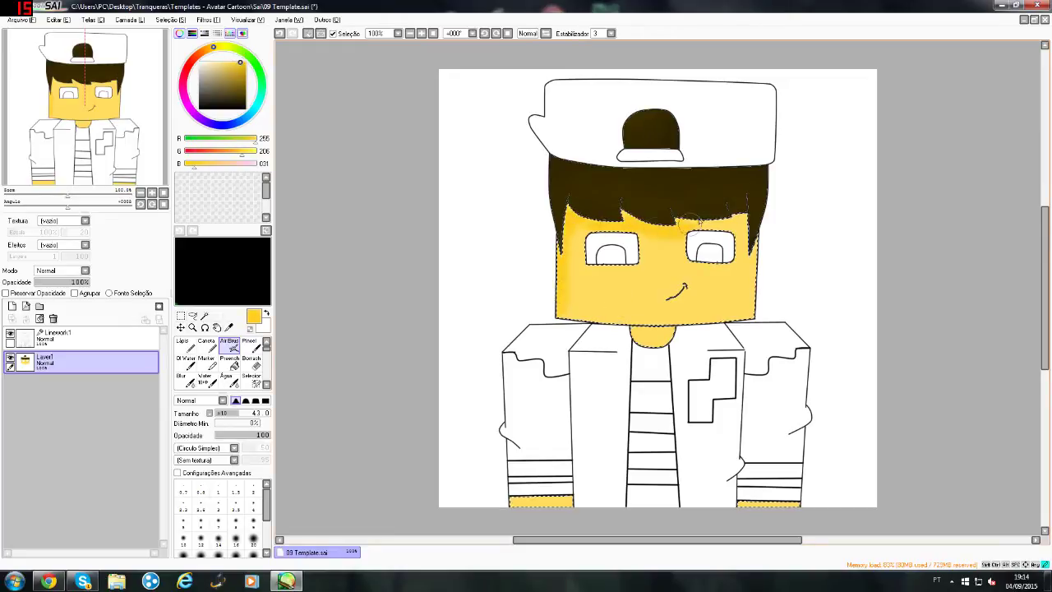
left_click_drag(618, 310, 667, 332)
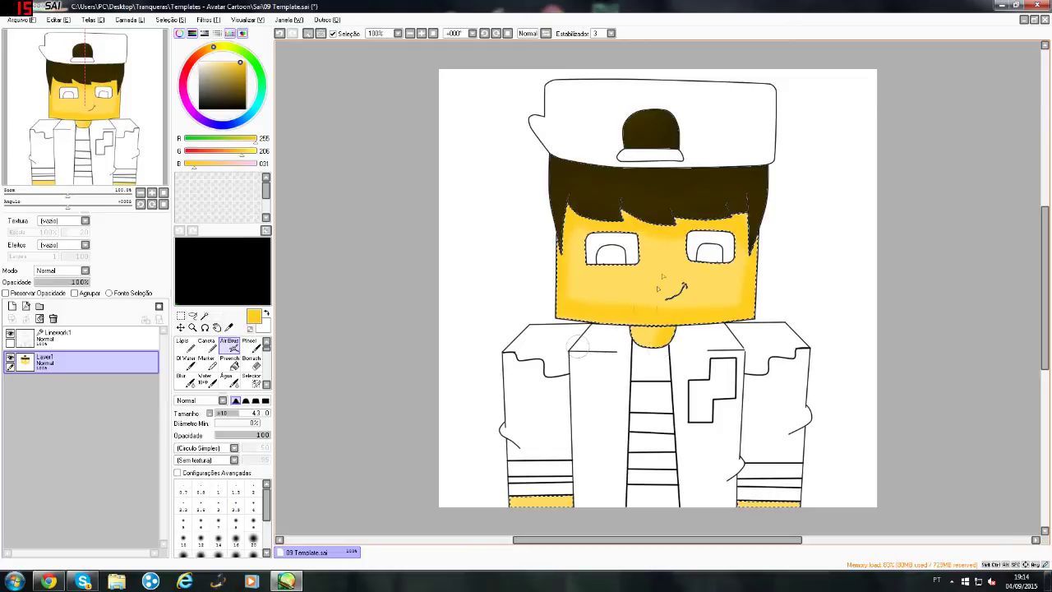
Smooth the yellow skin shading with the Blur tool at size 36 and clear the selection.
left_click(184, 378)
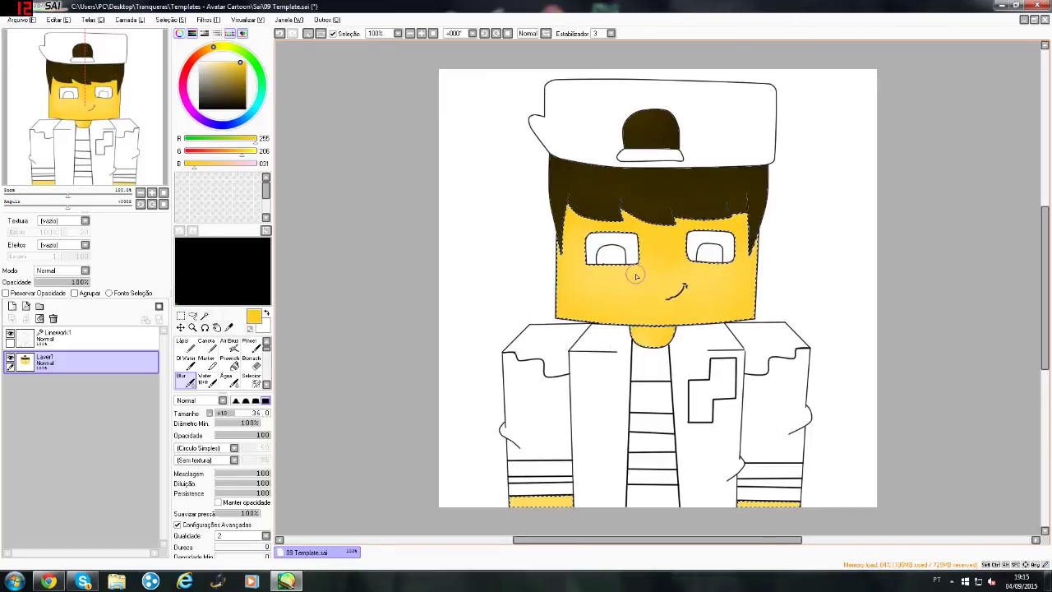
left_click(50, 581)
left_click(51, 581)
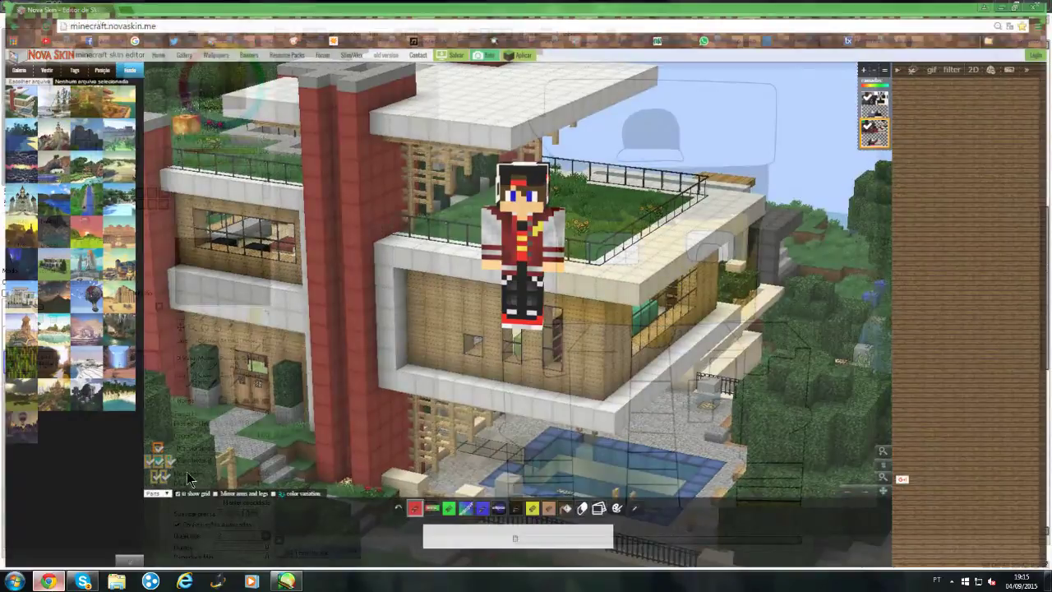
key("ctrl+d")
Select the cap and the upper shirt stripe, paint them black, and clear the selection.
left_click(204, 315)
left_click(613, 109)
left_click(49, 581)
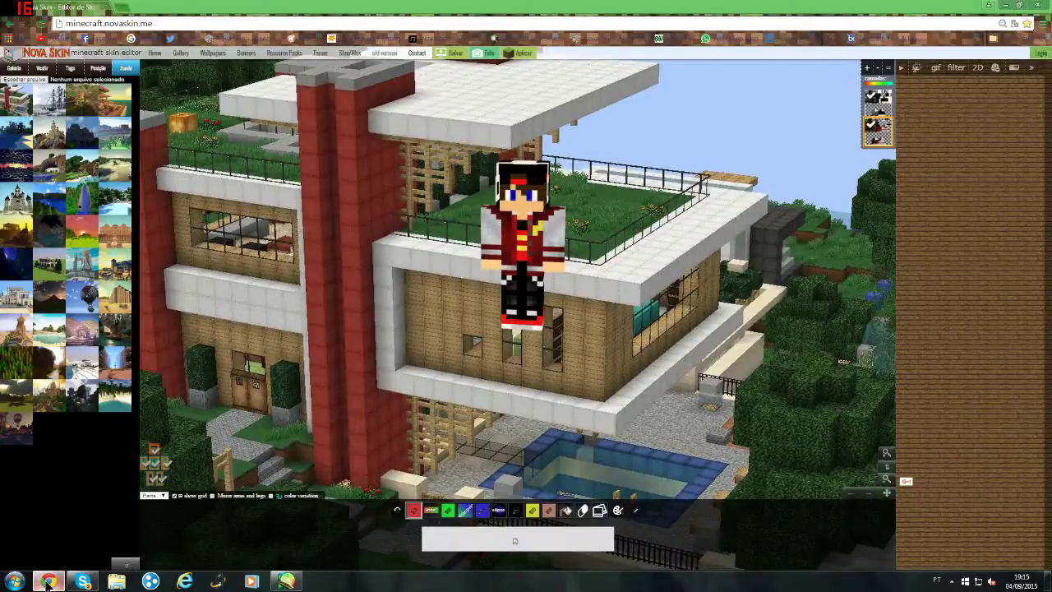
left_click(49, 581)
left_click(53, 582)
left_click(57, 582)
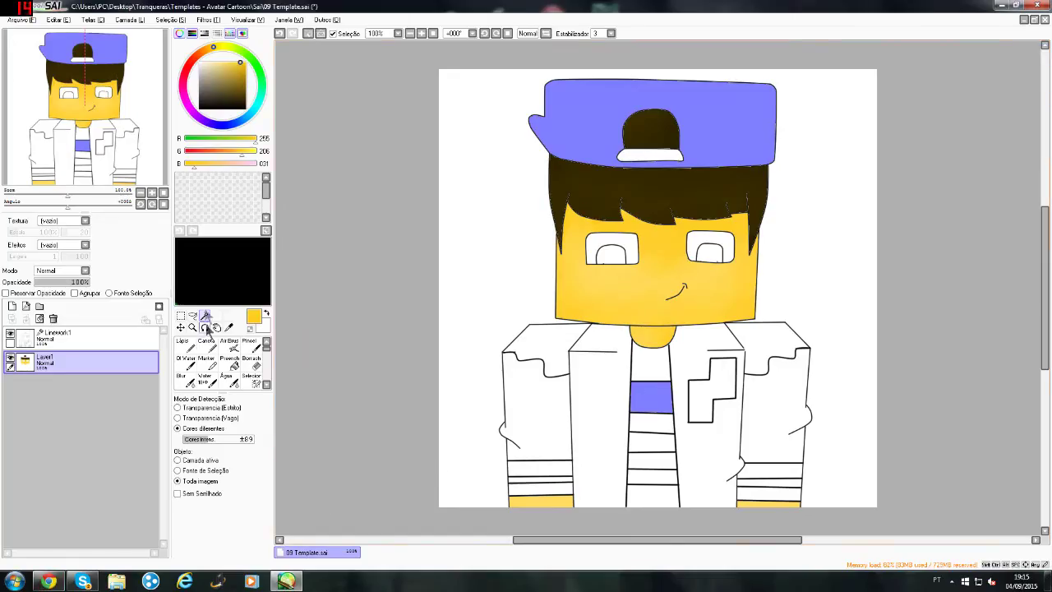
left_click(206, 349)
left_click(200, 107)
mouse_move(378, 418)
left_mouse_down()
mouse_move(599, 430)
mouse_move(906, 113)
mouse_move(420, 178)
left_mouse_up()
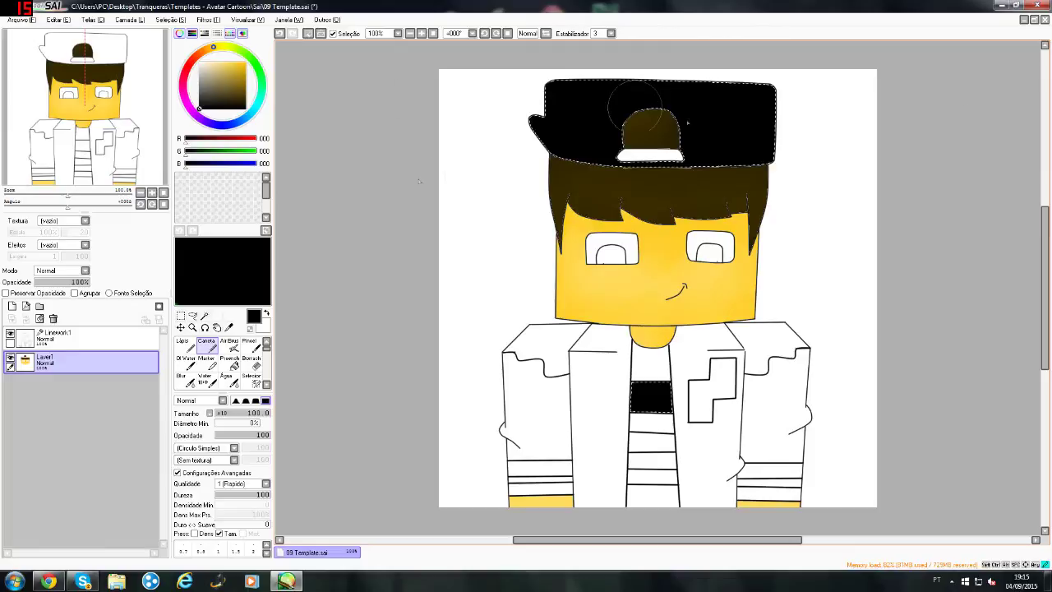
key("ctrl+d")
Select the cap strap, alternate lower shirt stripes, jacket panels and shoulders, and paint them red, RGB 255, 26, 1.
left_click(192, 315)
left_click(205, 316)
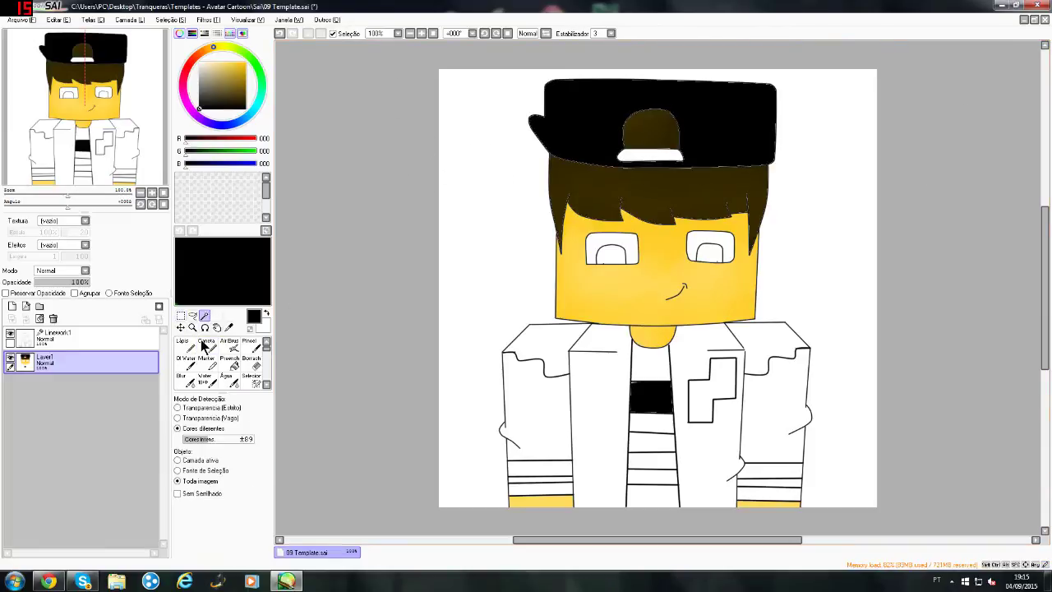
left_click(649, 155)
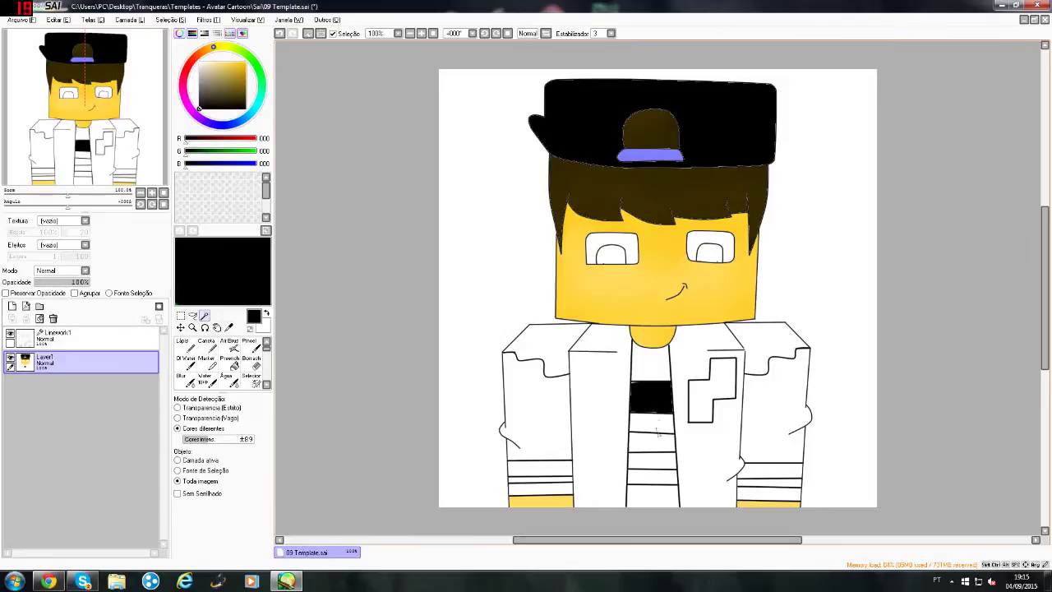
left_click(652, 423)
left_click(653, 461)
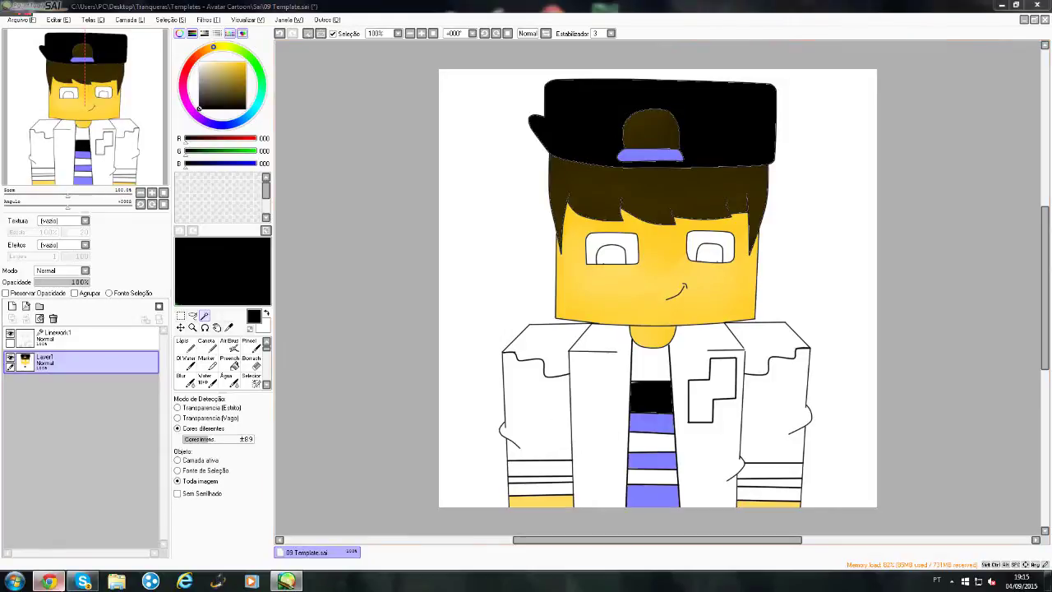
left_click(51, 582)
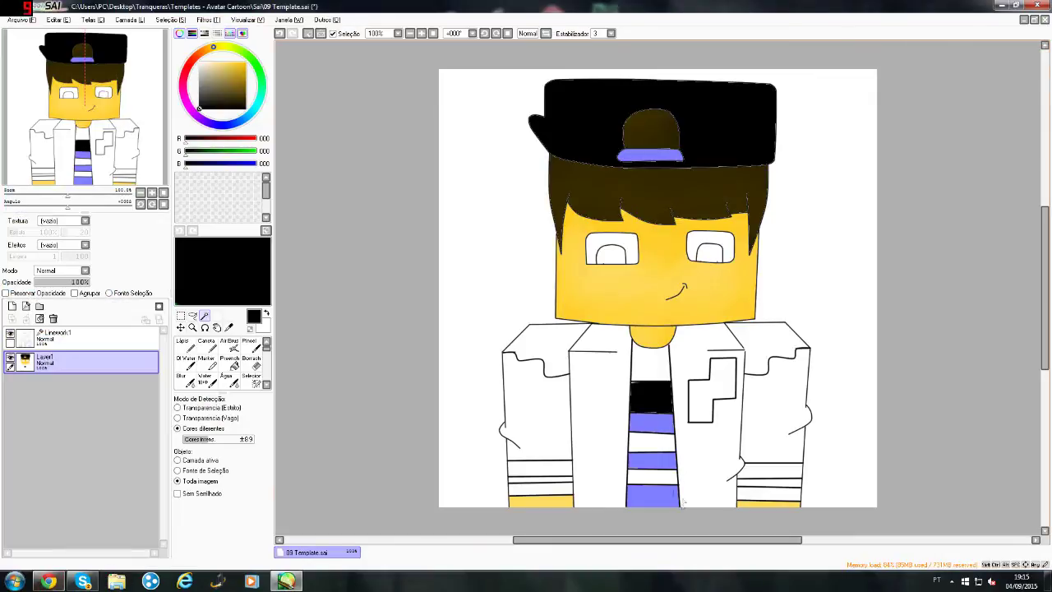
left_click(772, 395)
left_click(600, 427)
left_click(530, 352)
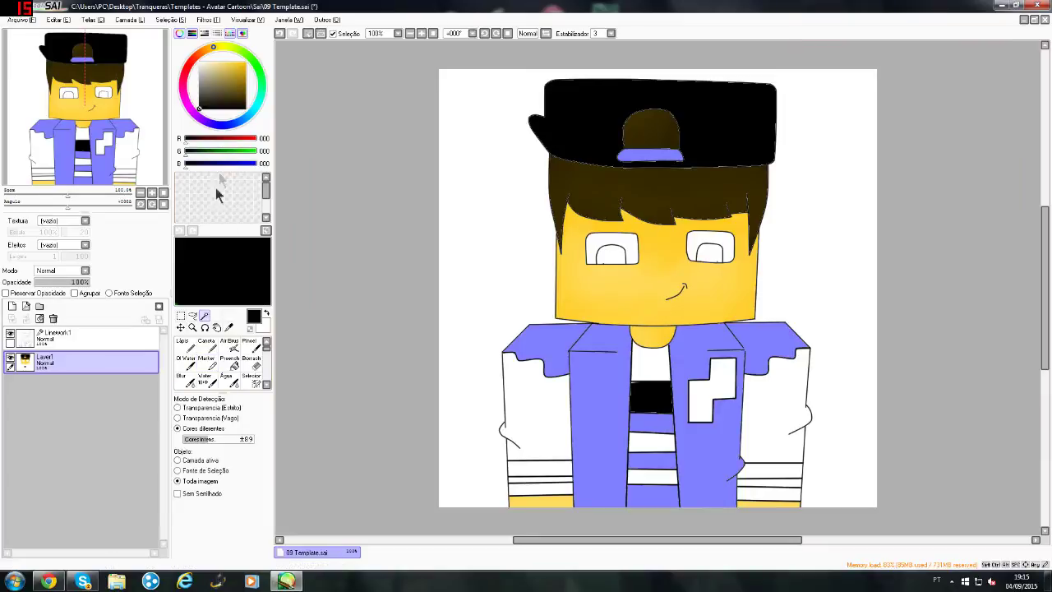
left_click(207, 341)
left_click(245, 63)
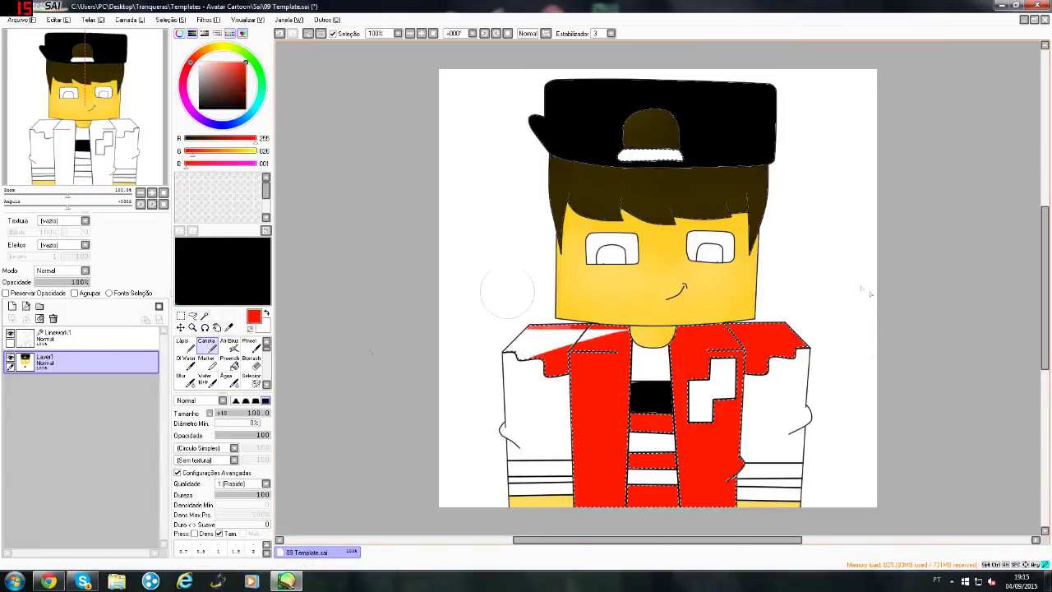
Shade the jacket's shoulders and front panels in dark red, RGB 165, 17, 1, and blend the shading with the Blur tool.
left_click(51, 581)
left_click(59, 582)
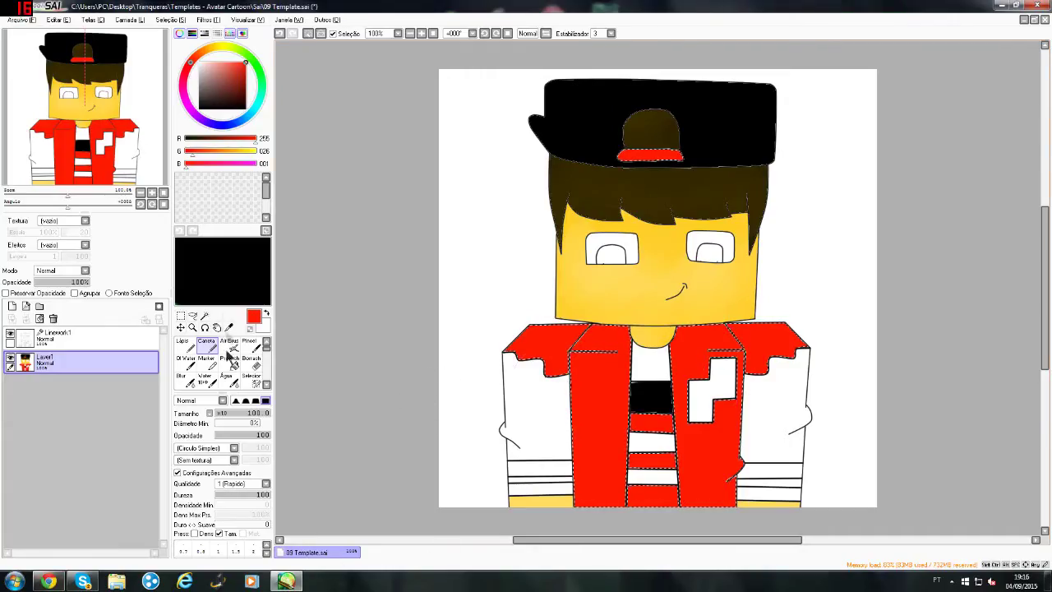
left_click_drag(240, 63, 249, 77)
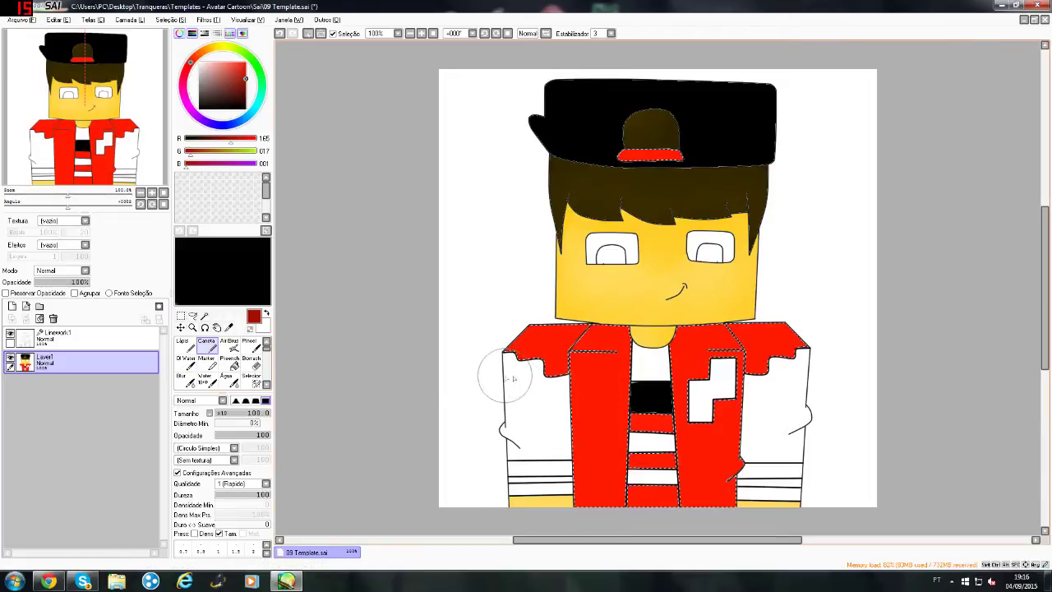
left_click_drag(501, 331, 565, 340)
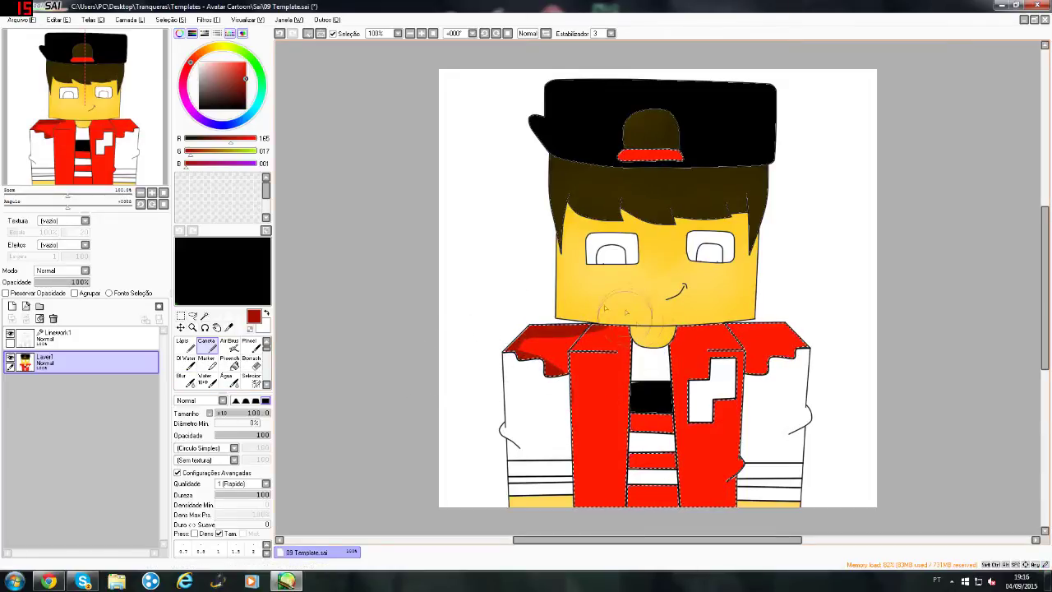
left_click(246, 413)
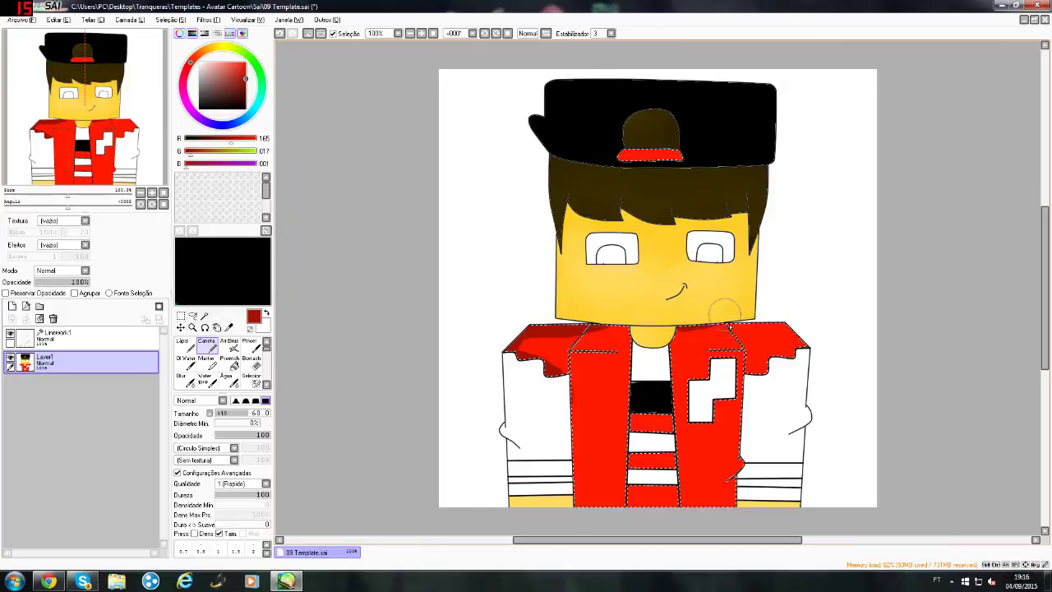
left_click_drag(747, 403, 723, 510)
mouse_move(575, 386)
left_mouse_down()
mouse_move(578, 503)
mouse_move(575, 386)
mouse_move(616, 358)
left_mouse_up()
left_click(188, 379)
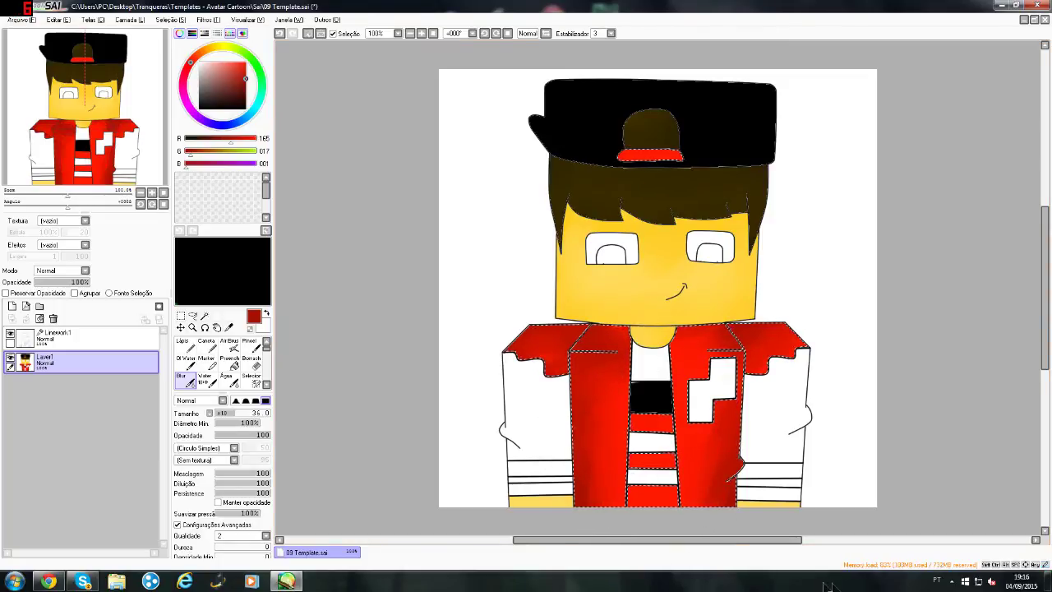
Select both white upper sleeves and the thin middle cuff stripes and paint them grey, RGB 192, 192, 192.
left_click(200, 70)
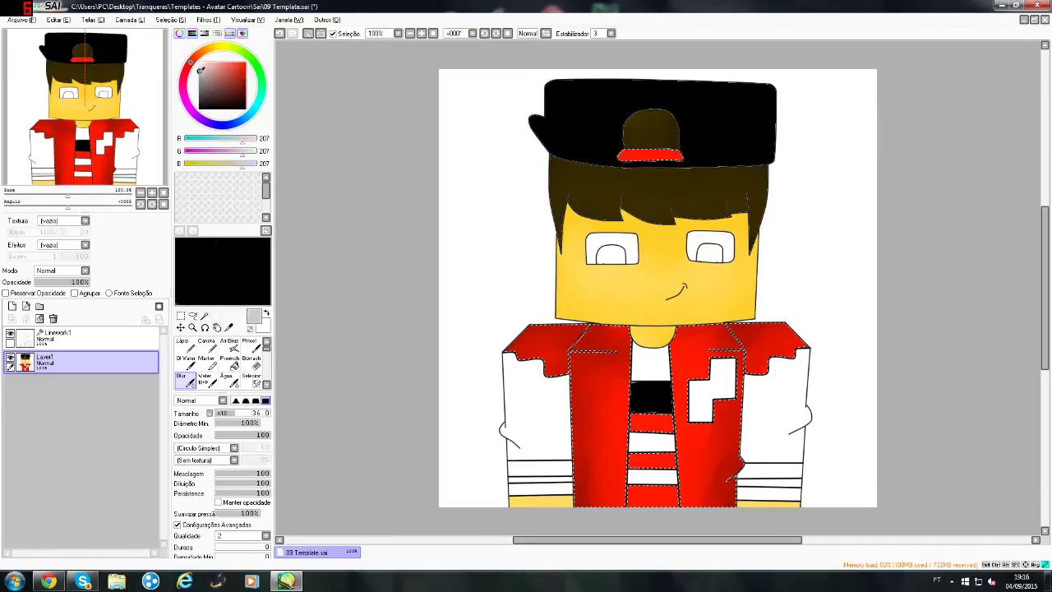
left_click(198, 74)
left_click(205, 316)
left_click(566, 428)
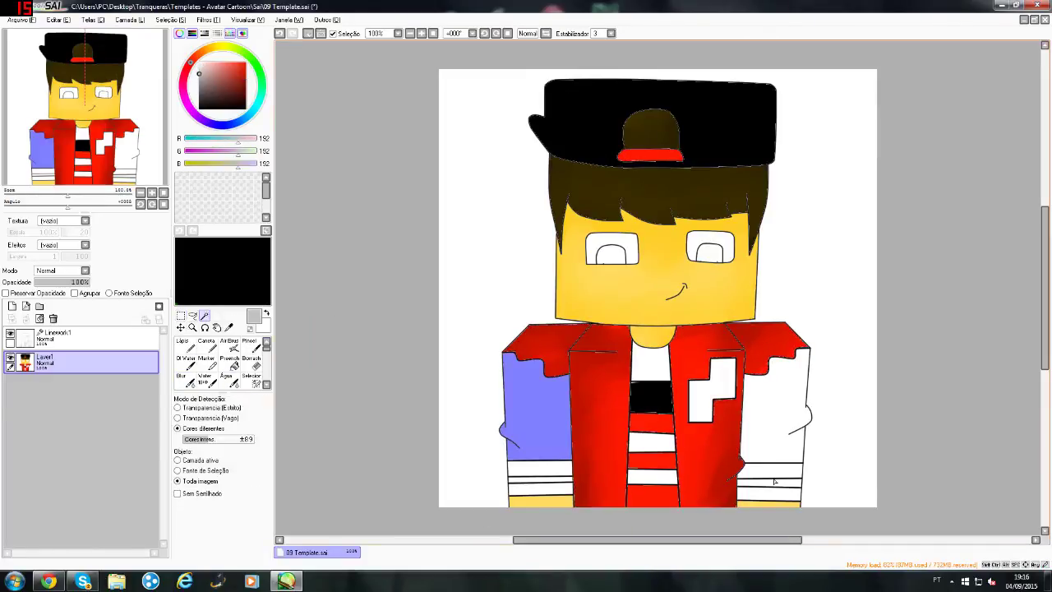
left_click(772, 411, "shift")
left_click(525, 480, "shift")
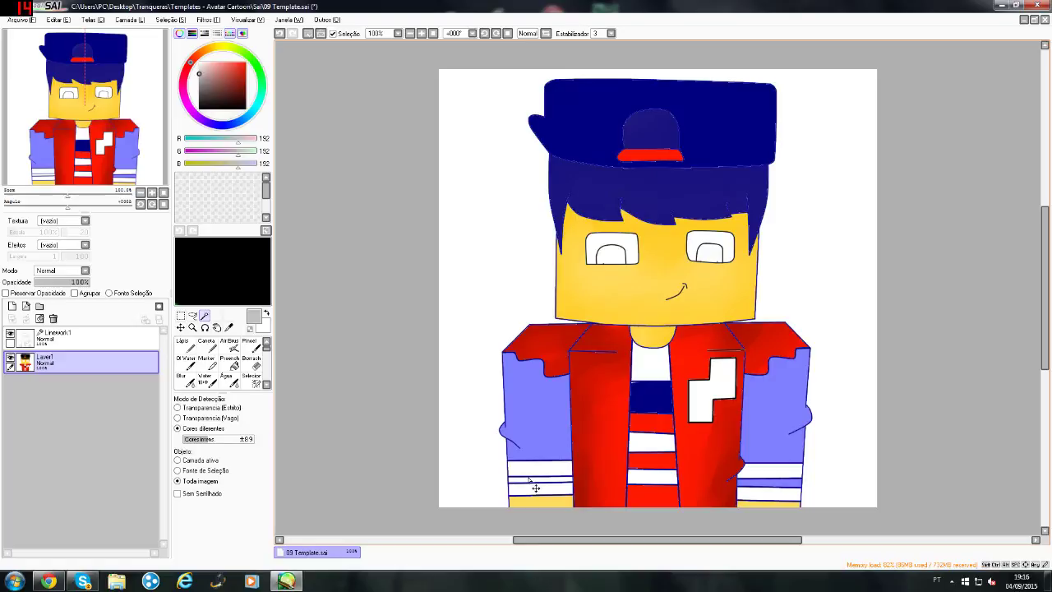
key("ctrl+z")
left_click(206, 340)
left_click_drag(567, 405, 506, 445)
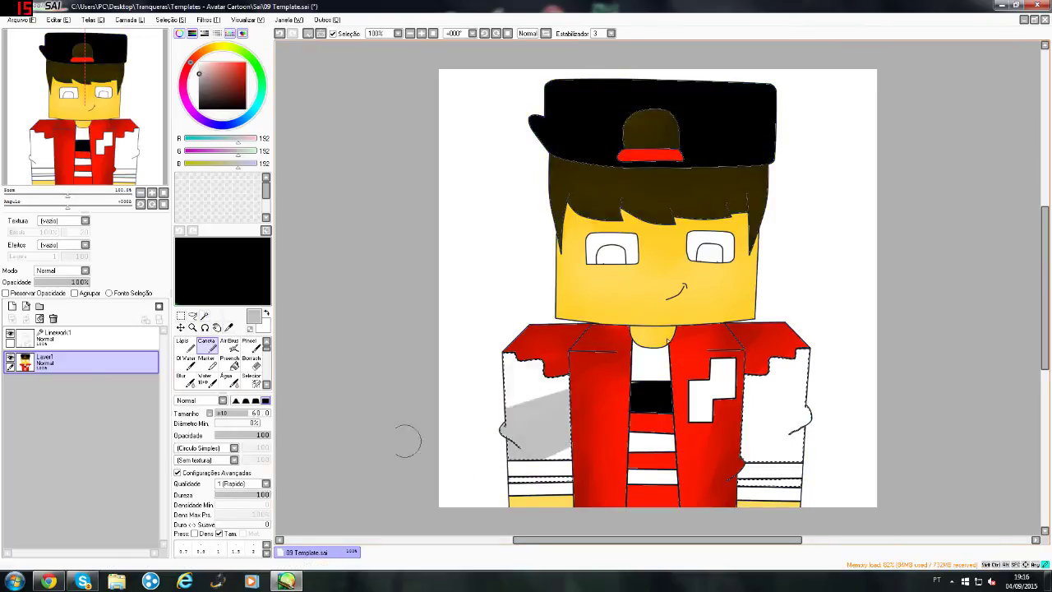
mouse_move(337, 487)
left_mouse_down()
mouse_move(945, 400)
mouse_move(748, 441)
left_mouse_up()
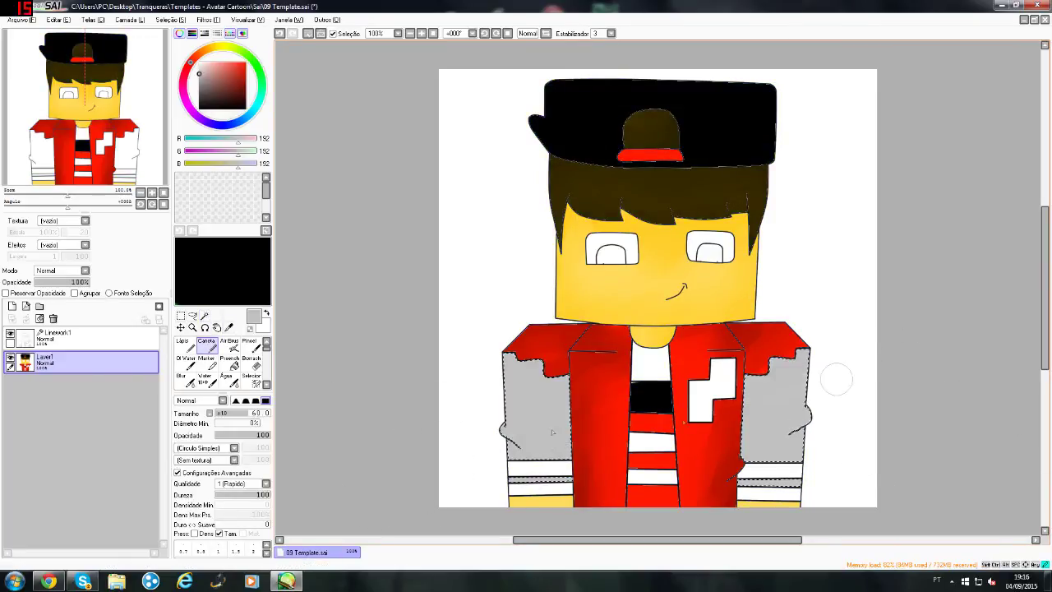
left_click_drag(635, 398, 524, 385)
Shade the sleeves' edges in darker grey, RGB 162, 162, 162, and blend the shading with the Blur tool at size 73.
left_click(198, 79)
mouse_move(461, 432)
left_mouse_down()
mouse_move(493, 452)
mouse_move(488, 369)
left_mouse_up()
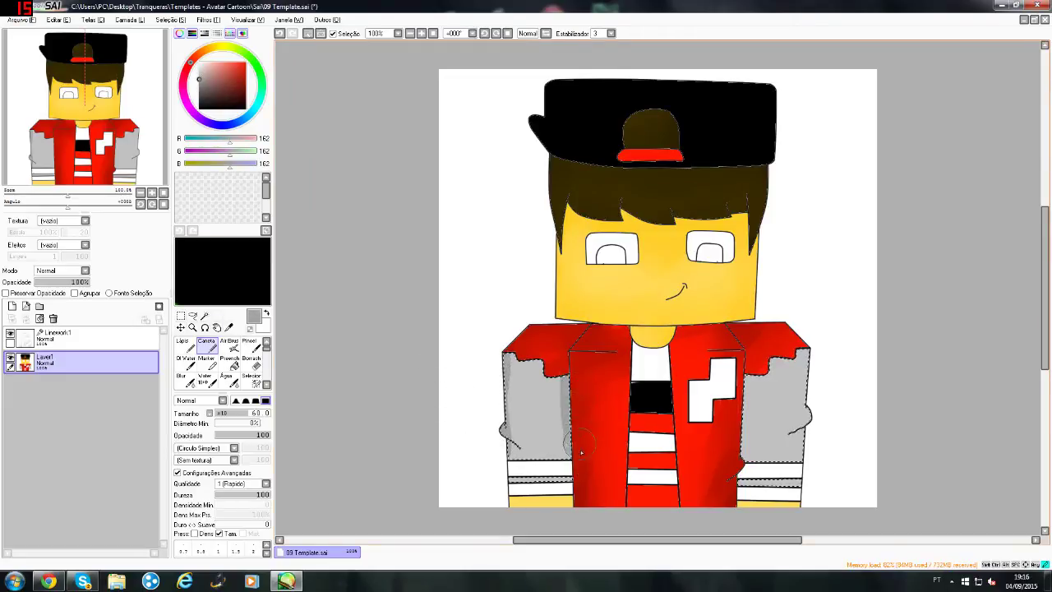
mouse_move(815, 404)
left_mouse_down()
mouse_move(810, 488)
mouse_move(747, 495)
left_mouse_up()
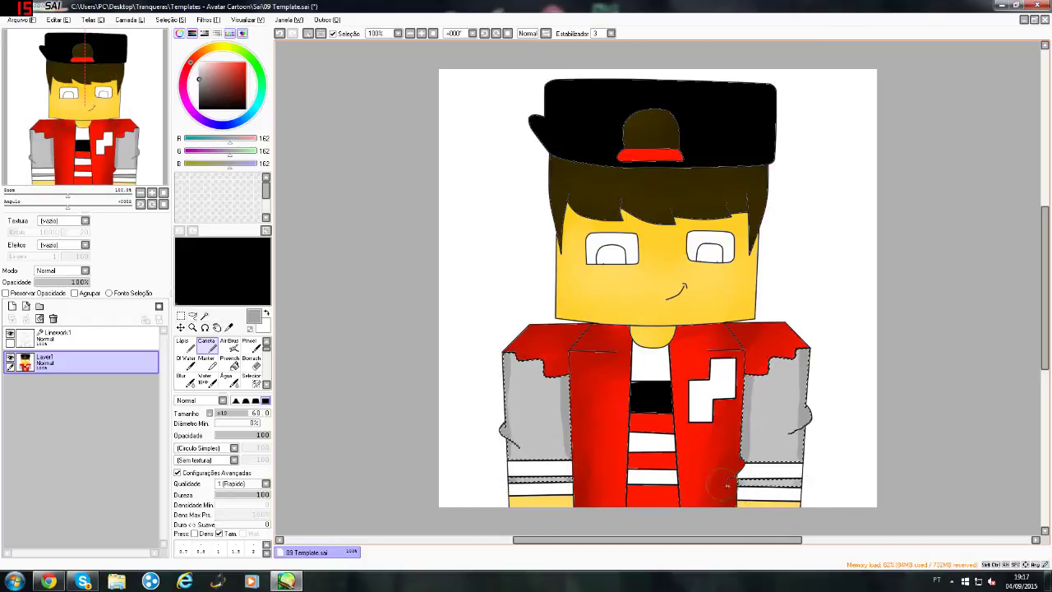
left_click(183, 372)
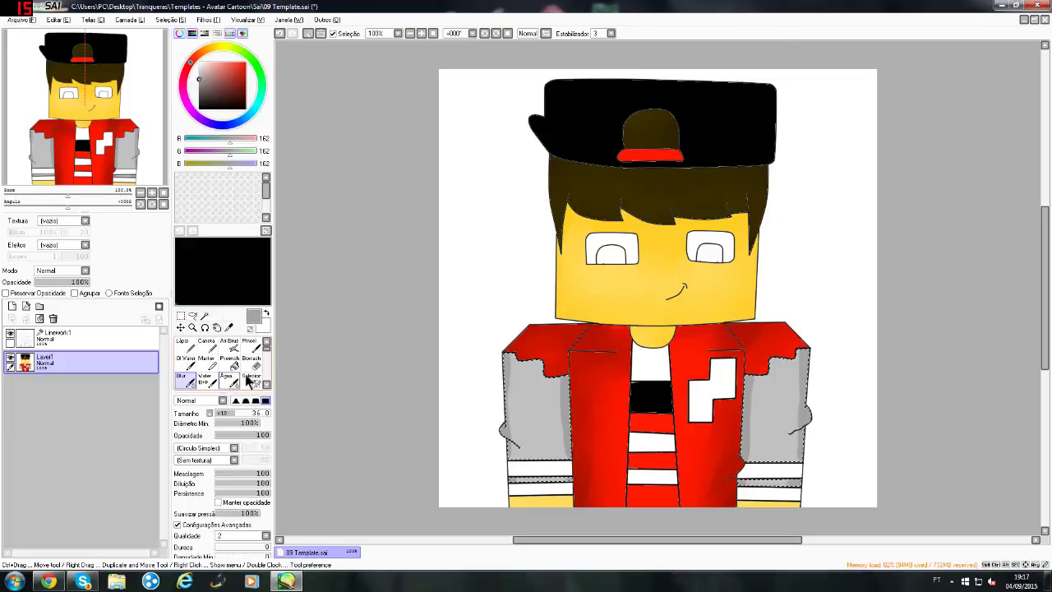
left_click(254, 413)
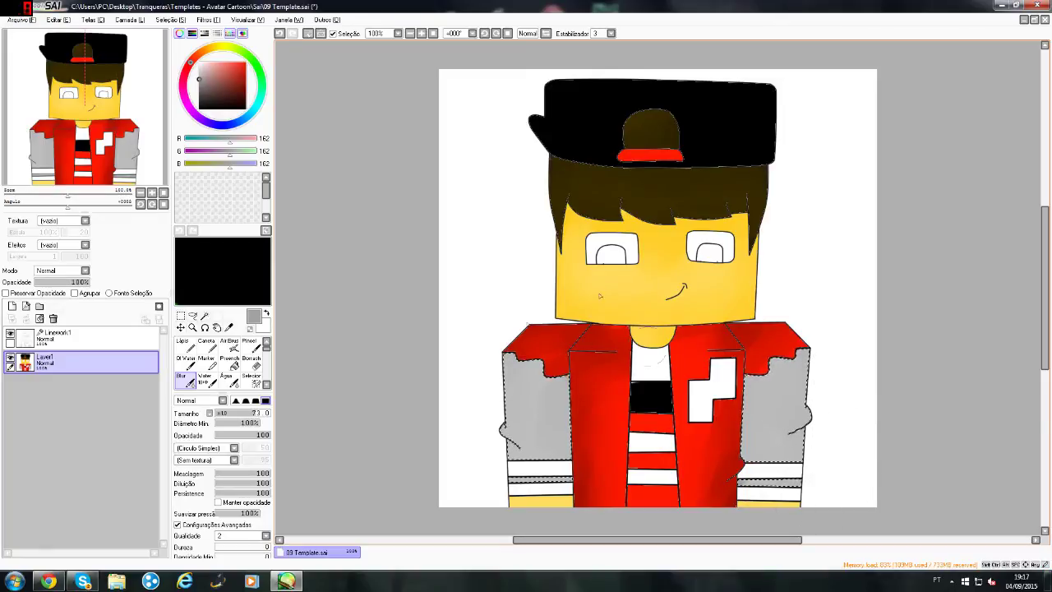
left_click(20, 19)
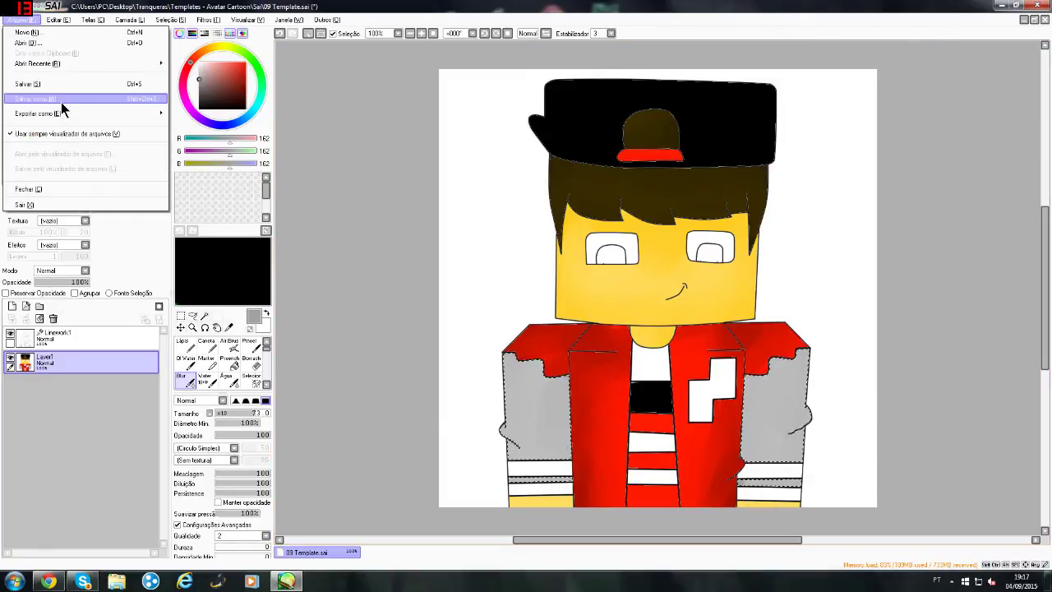
left_click(177, 346)
Select the irises of both eyes and paint them blue, RGB 1, 8, 255.
left_click(48, 581)
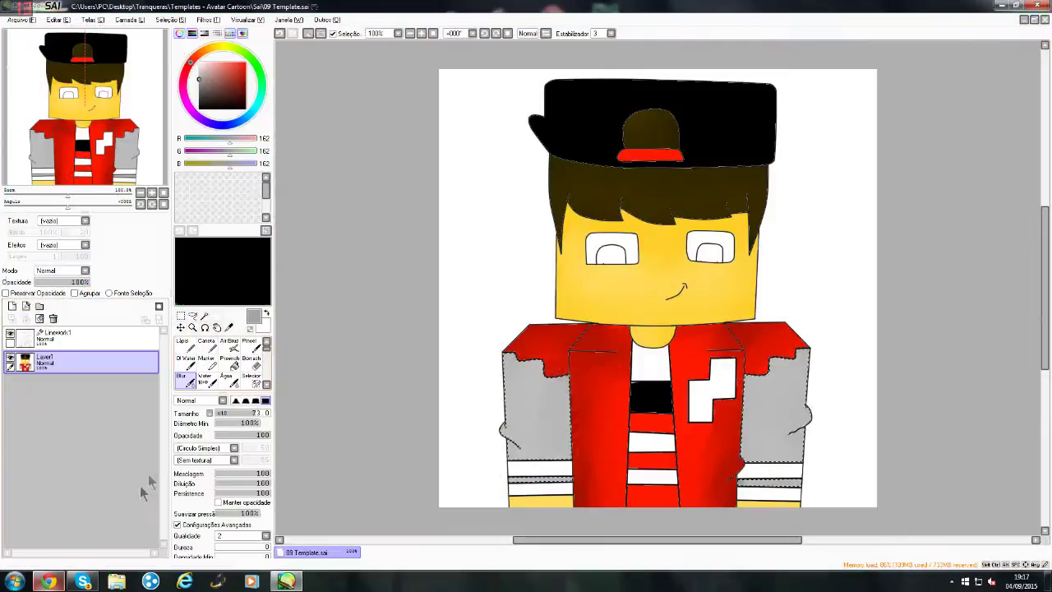
left_click(204, 315)
left_click(610, 255)
left_click(709, 253, "shift")
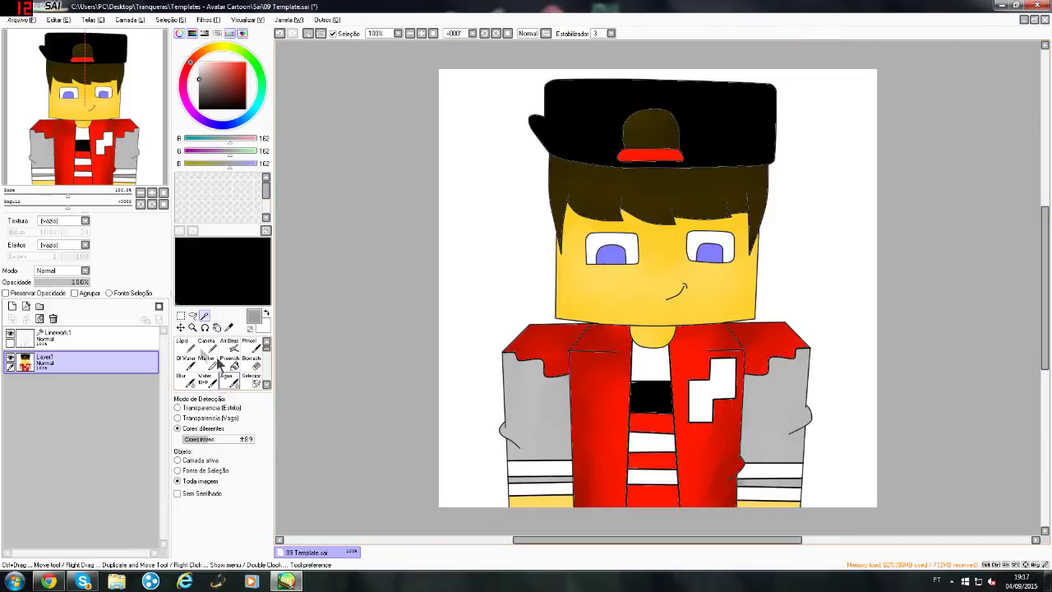
left_click(206, 346)
left_click(224, 124)
left_click(244, 62)
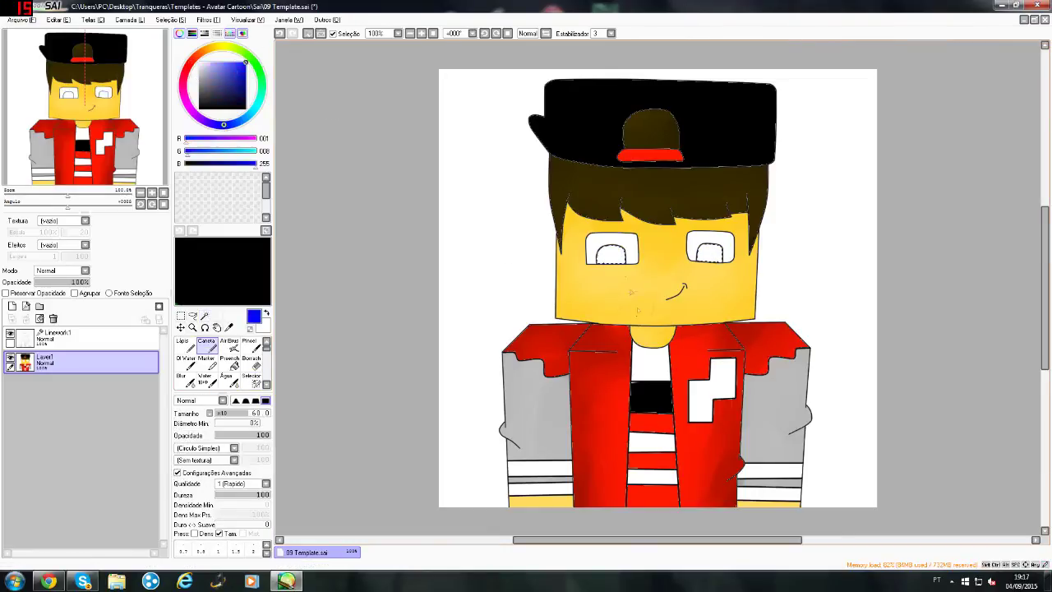
left_click_drag(593, 265, 618, 253)
left_click(709, 253)
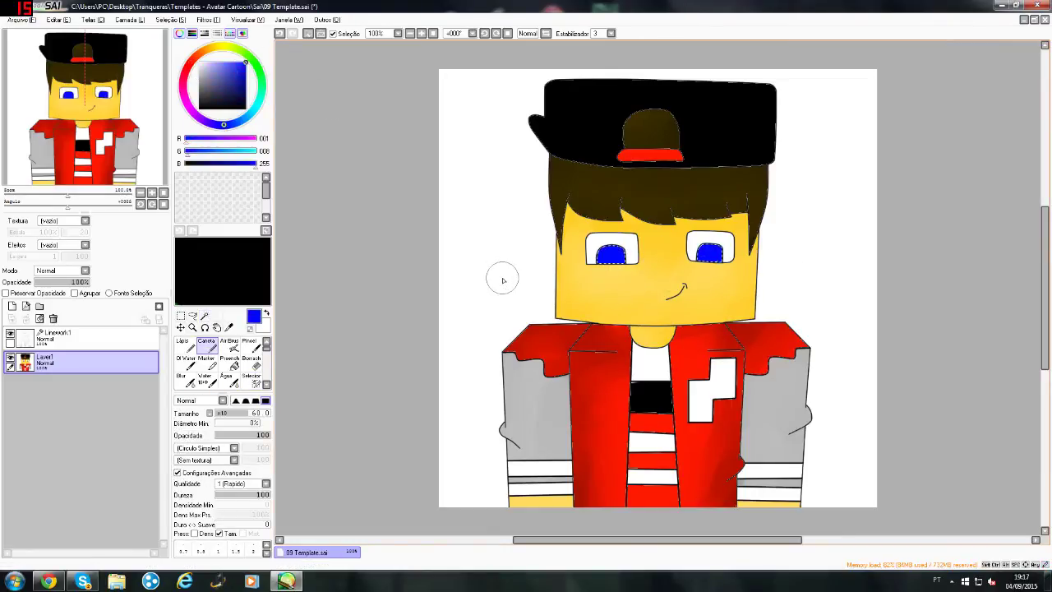
left_click_drag(207, 72, 178, 43)
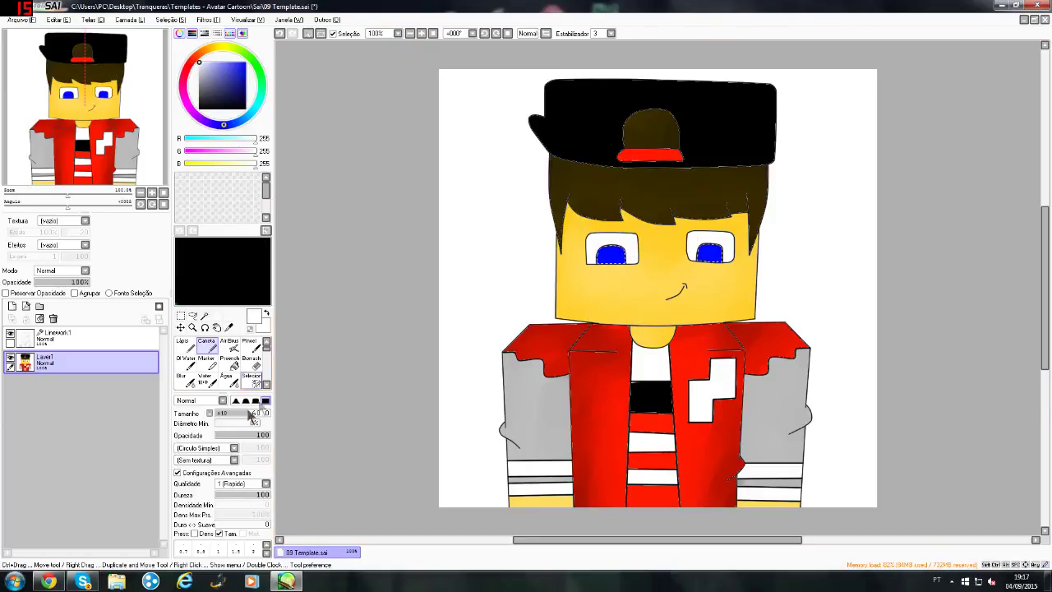
key("bracketleft")
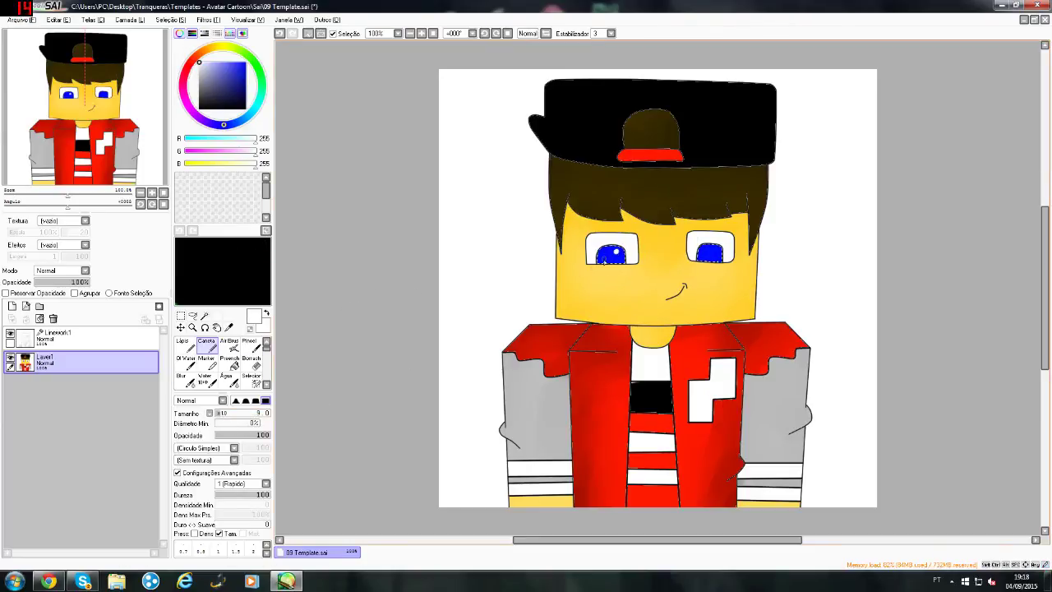
key("ctrl+z")
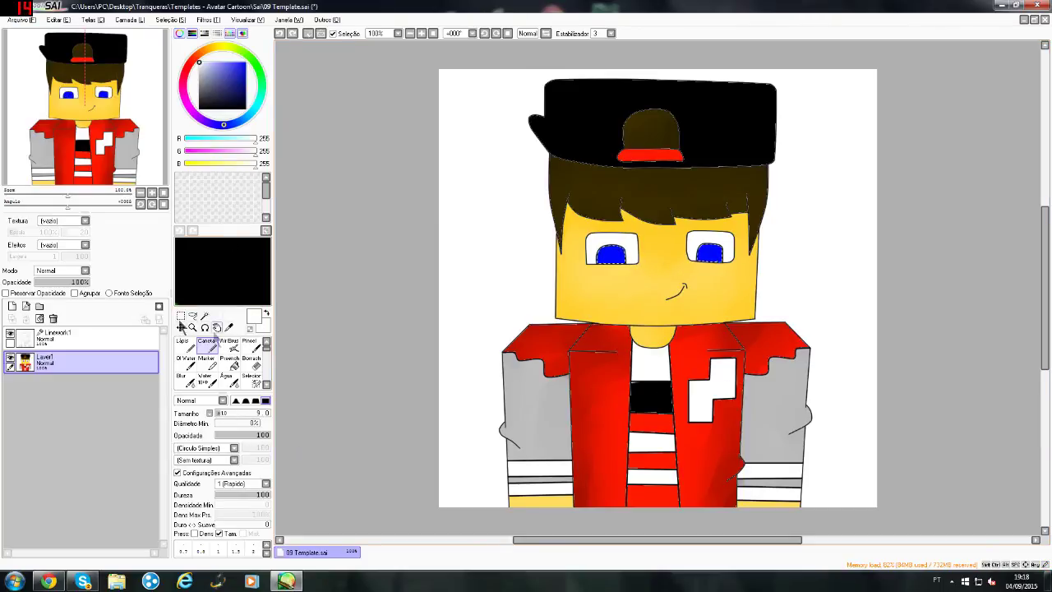
Select the shirt's white stripes and the chest emblem and paint them yellow, RGB 246, 255, 1, to match the browser's skin reference.
left_click(180, 315)
key("ctrl+d")
left_click(204, 316)
left_click(650, 361)
left_click(650, 442)
left_click(652, 495)
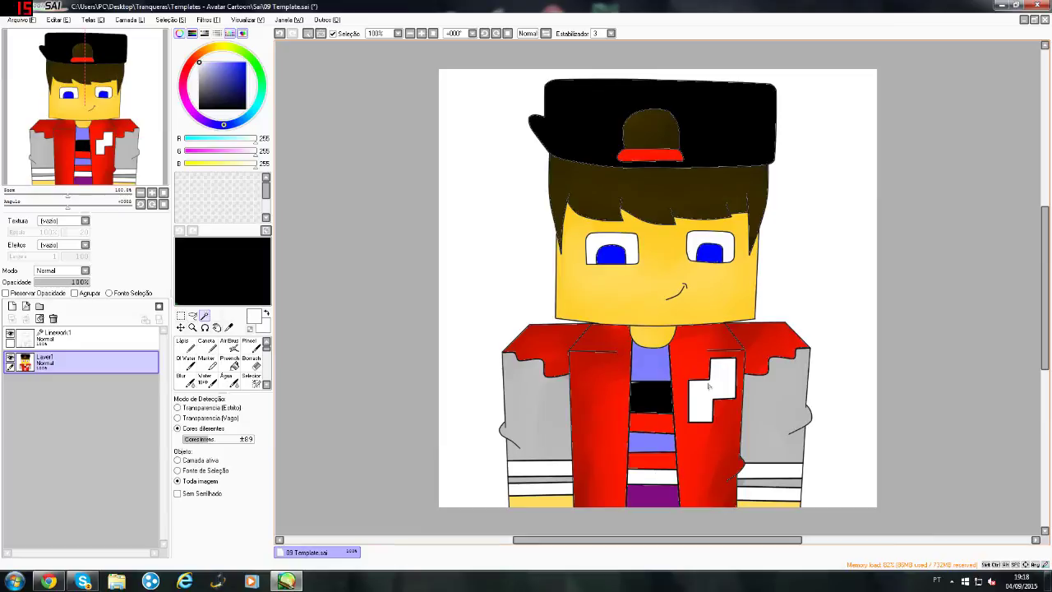
left_click(652, 478)
left_click(711, 390)
left_click(48, 581)
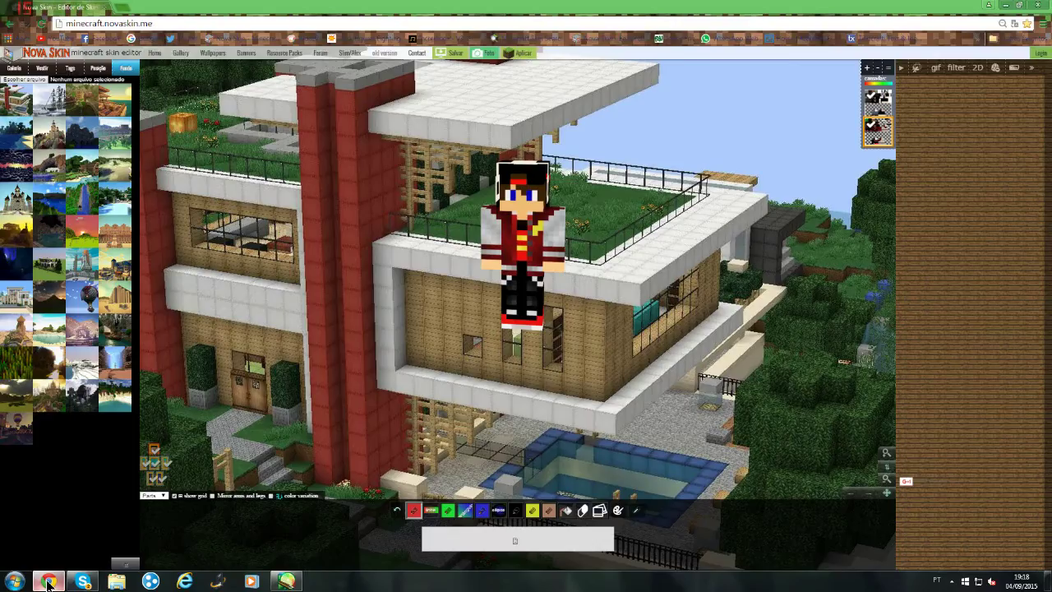
left_click(49, 581)
left_click(222, 46)
left_click(240, 81)
left_click(245, 63)
left_click(207, 347)
mouse_move(690, 402)
left_mouse_down()
mouse_move(769, 377)
mouse_move(538, 497)
mouse_move(662, 507)
mouse_move(655, 367)
mouse_move(724, 302)
left_mouse_up()
left_click(268, 414)
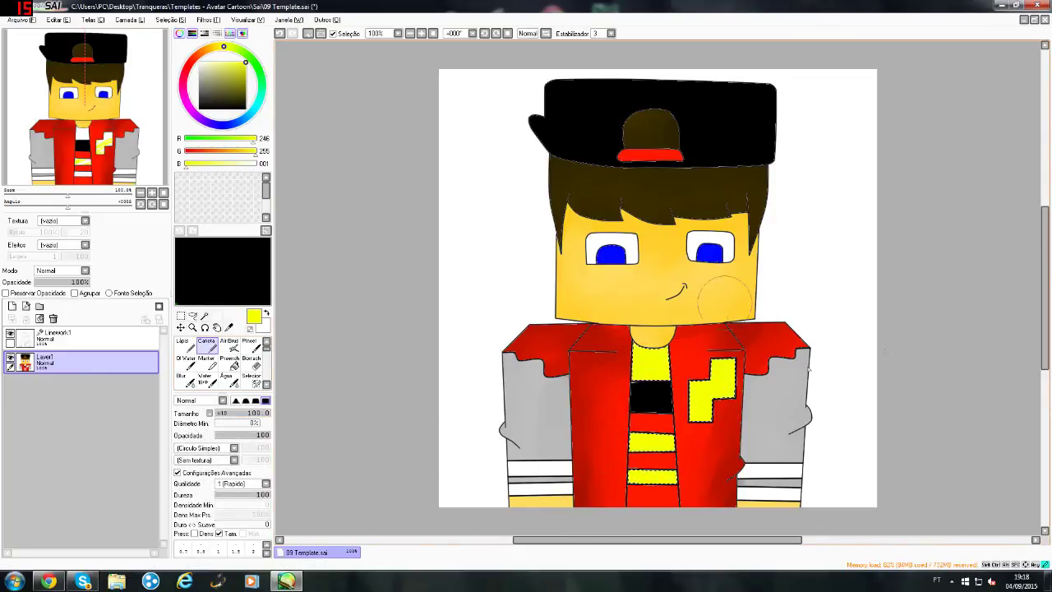
Select the four white cuff stripes on both sleeves and paint them red, RGB 255, 36, 1.
left_click(205, 315)
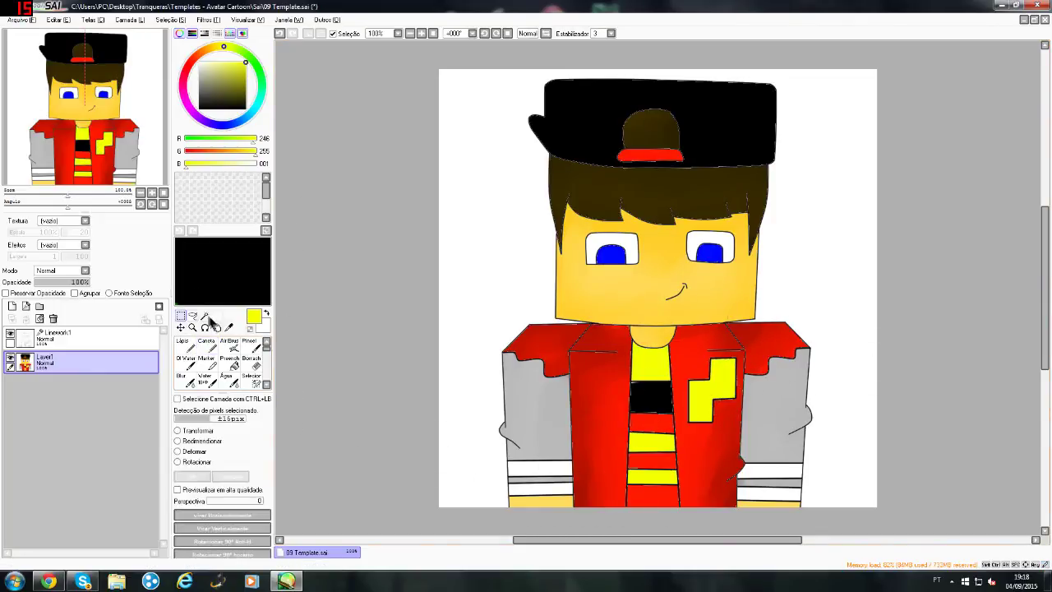
left_click(540, 467)
left_click(539, 488)
left_click(769, 470)
left_click(769, 489)
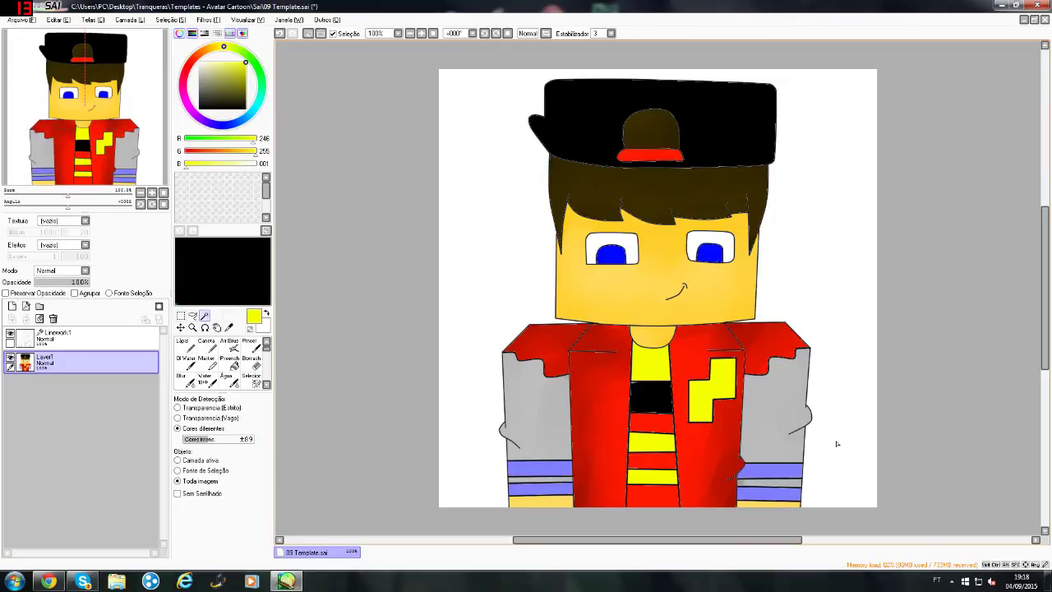
left_click(210, 345)
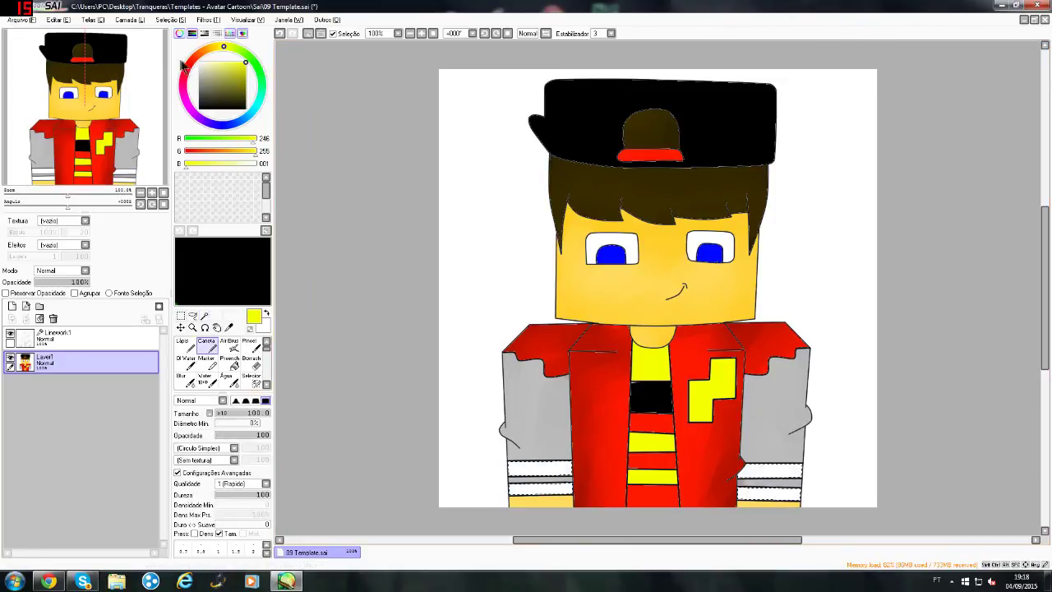
left_click(190, 63)
mouse_move(526, 481)
left_mouse_down()
mouse_move(563, 514)
mouse_move(831, 499)
left_mouse_up()
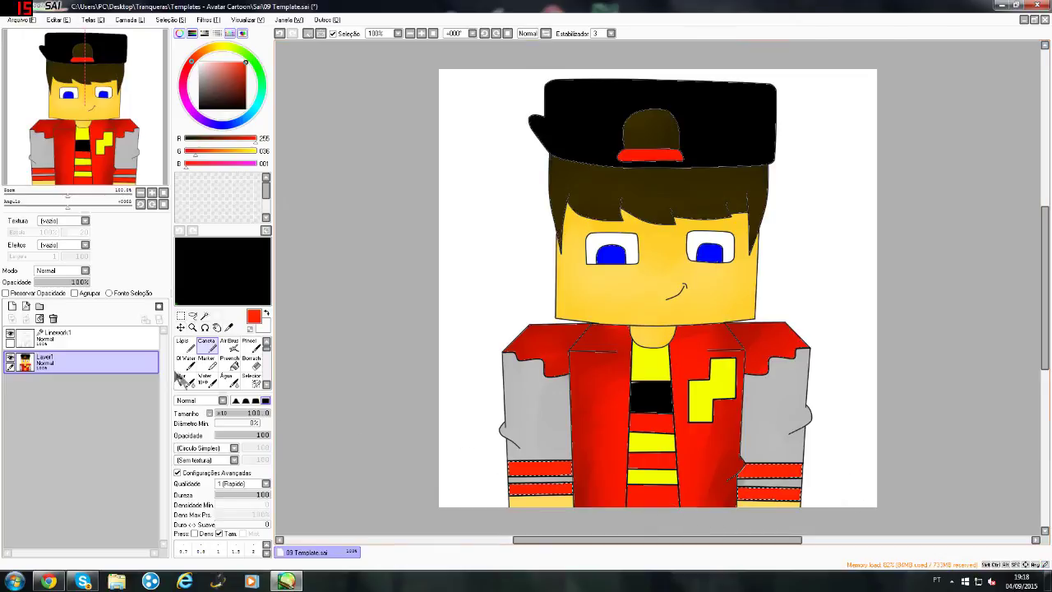
Shade the ends of the red cuff stripes in dark red, RGB 168, 24, 1, and blend the shading with the Blur tool.
left_click(245, 78)
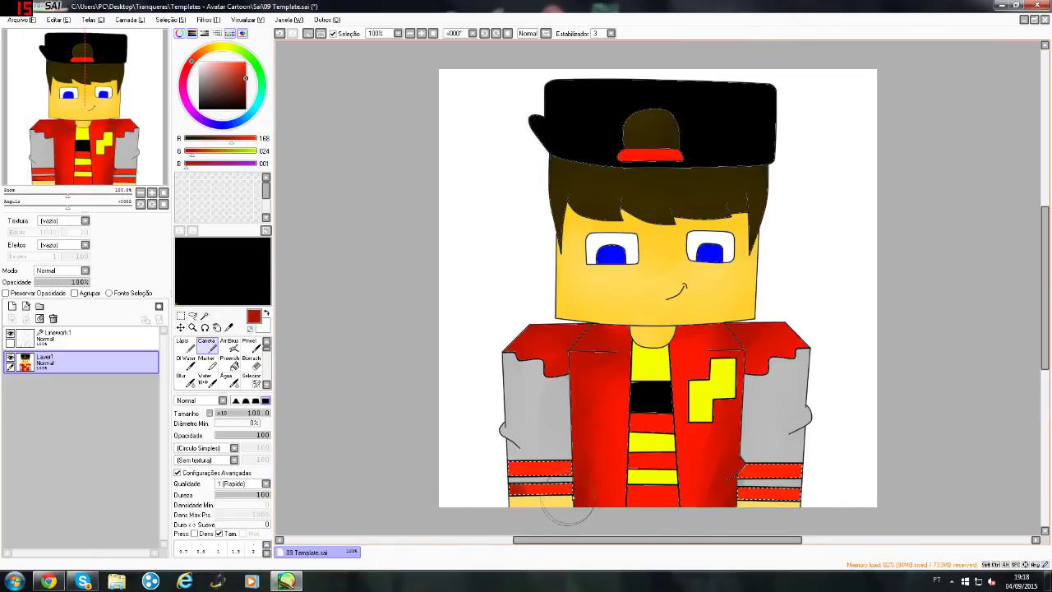
left_click(494, 473)
left_click(814, 477)
left_click(726, 480)
left_click(182, 382)
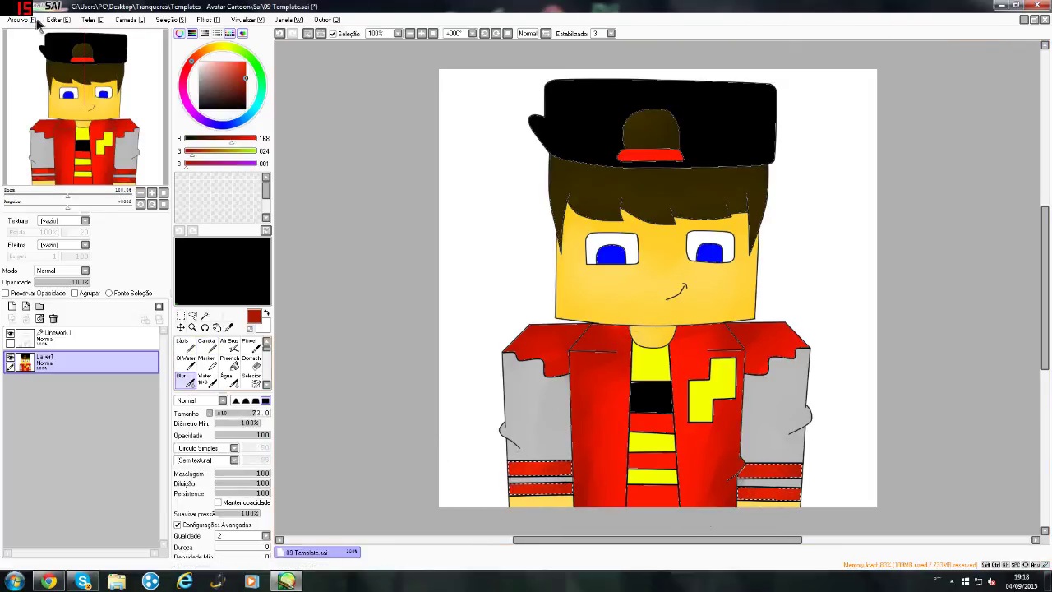
Save the drawing to the desktop as SC_Gamer Cartoon in PNG format.
left_click(31, 21)
left_click(41, 97)
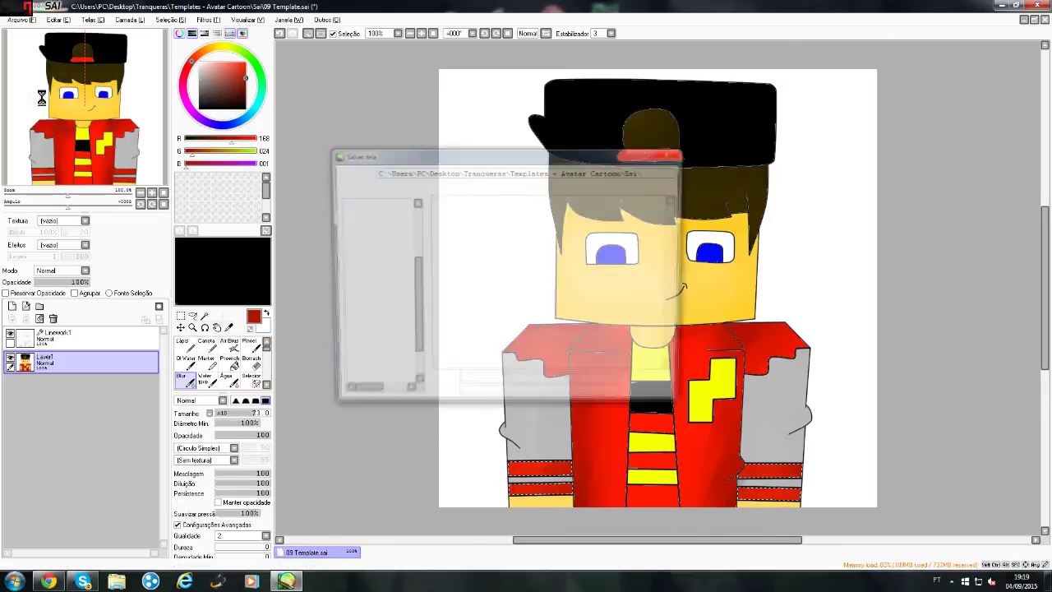
scroll(378, 246, "up", 5)
left_click(366, 202)
type("5")
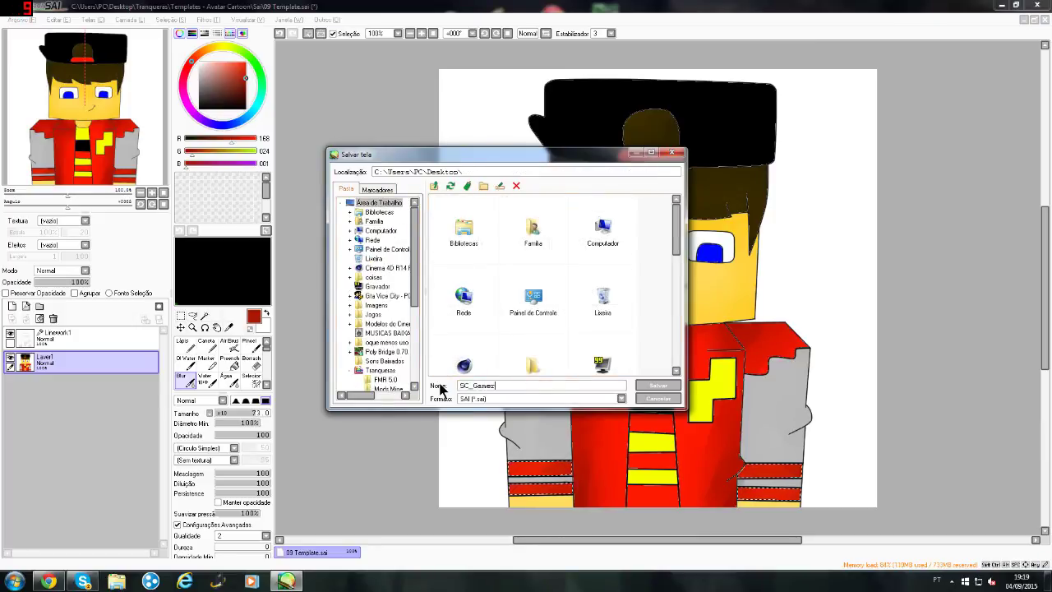
type("C_Gamer Cartoon")
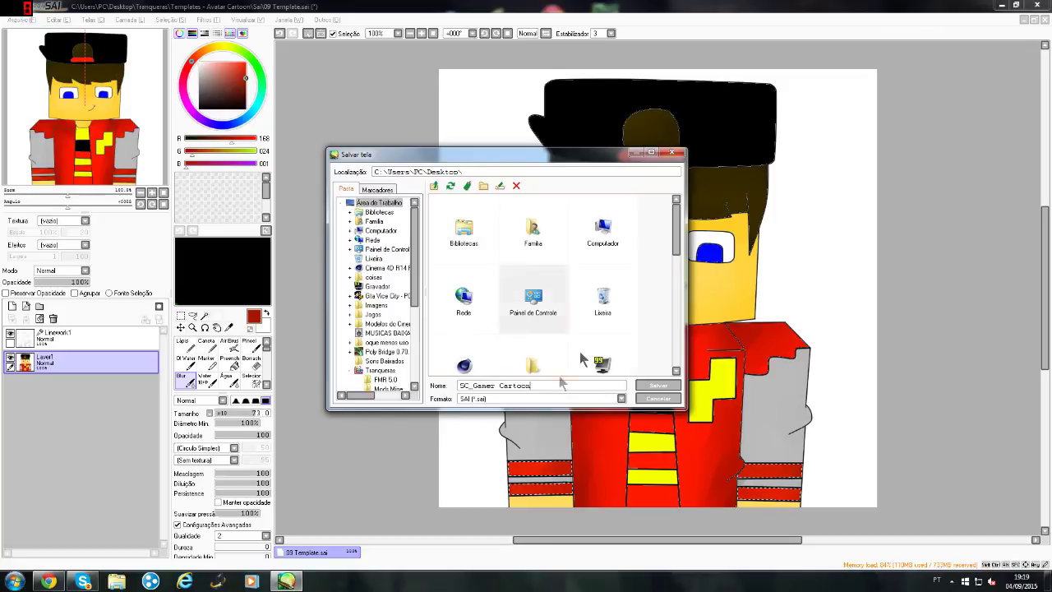
left_click(561, 398)
left_click(488, 448)
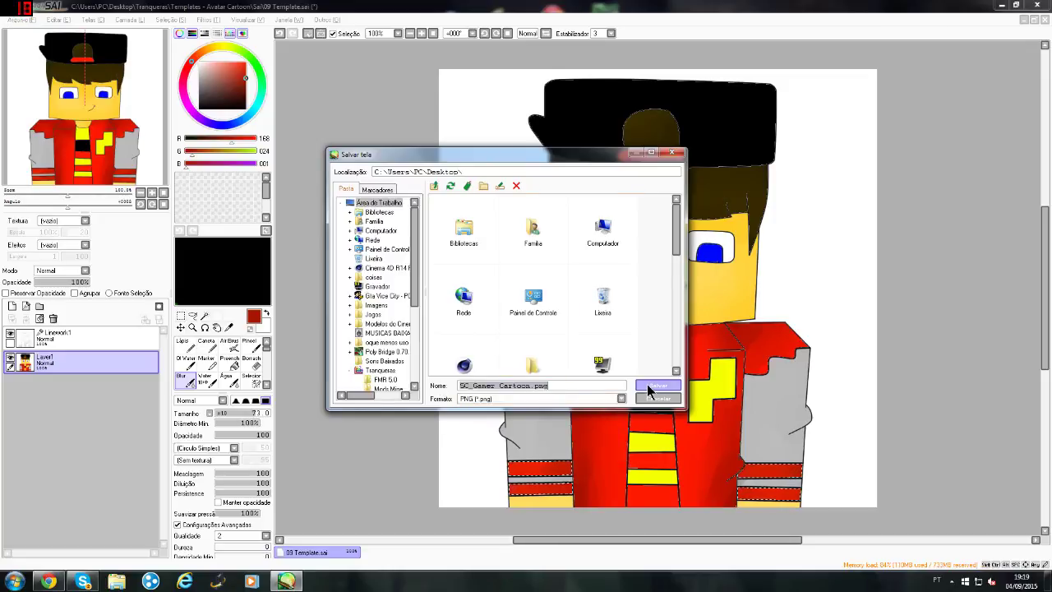